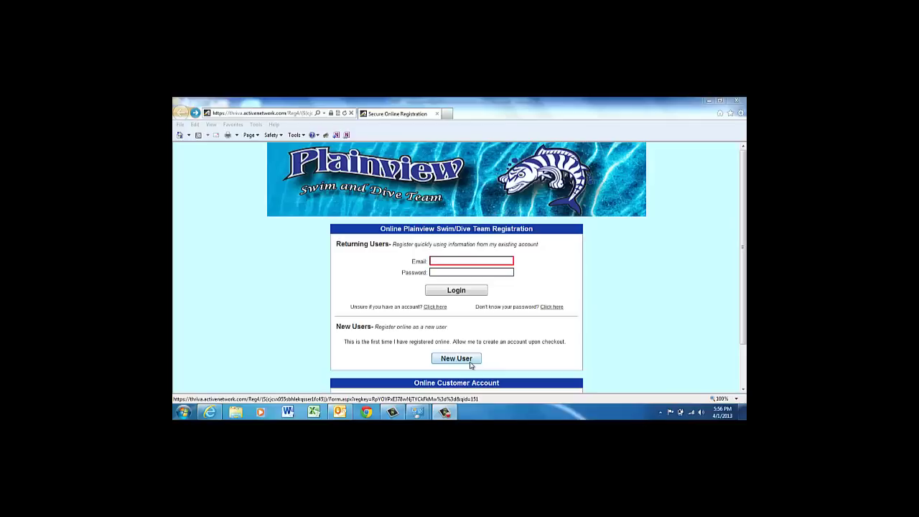
Step: Start registration on the Plainview Swim/Dive Team sign-in page as a new user
left_click(471, 360)
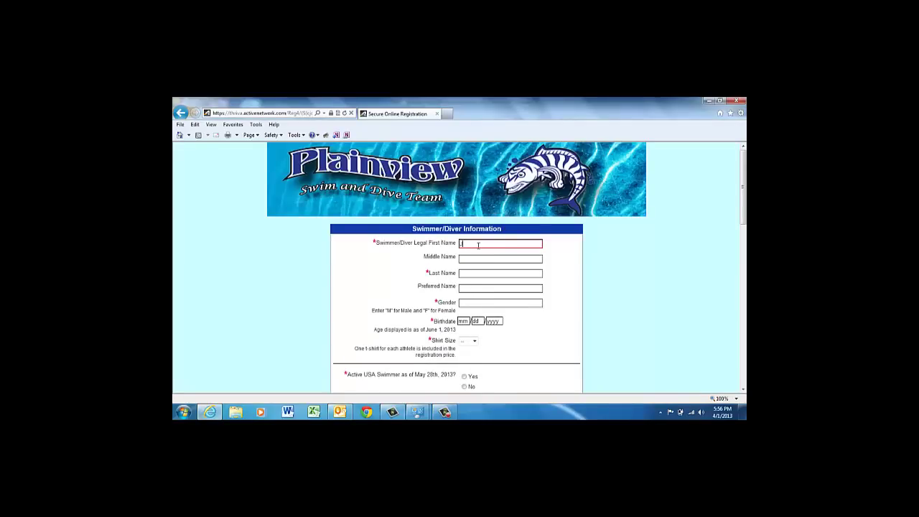
Step: Enter the swimmer's first and last name, gender M, birthdate (age 9) and shirt size AS
type("immy")
key("Tab")
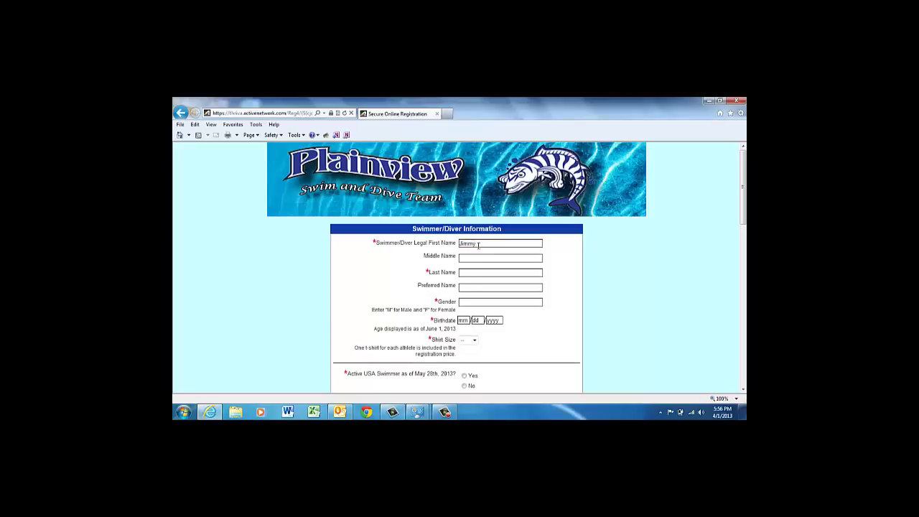
key("Tab")
type("Swimmer")
key("Tab")
key("Tab")
type("M")
key("Tab")
type("05")
type("18")
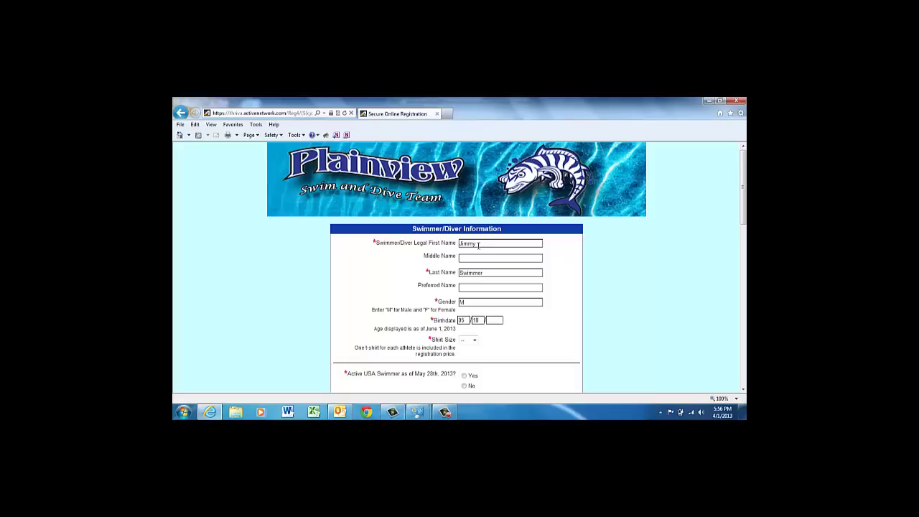
type("2004")
key("Tab")
key("a")
Step: Answer No to Active USA Swimmer and Yes to the Big Fish/Little Fish program
scroll(743, 393, "down", 3)
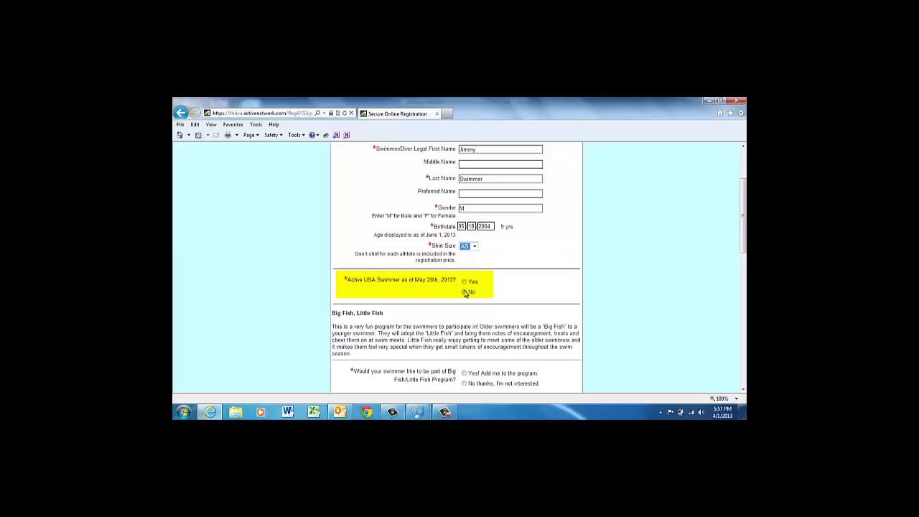
left_click(465, 292)
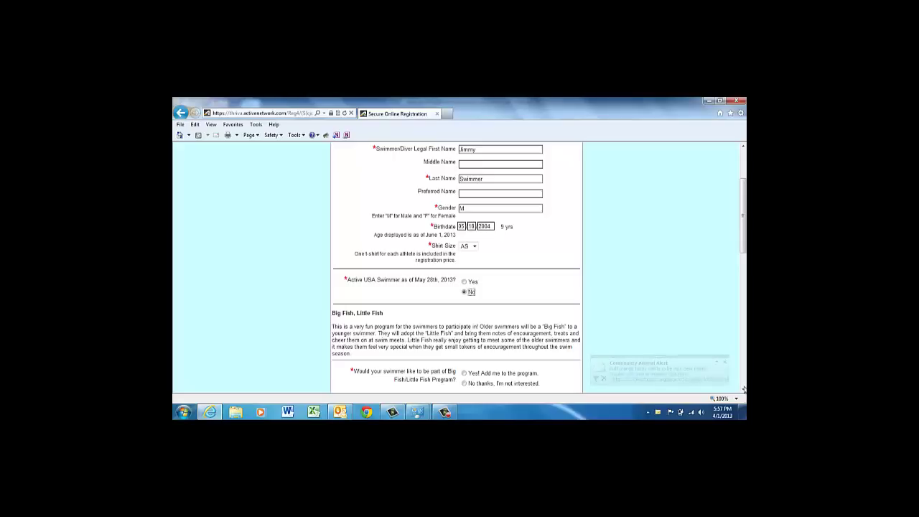
scroll(743, 387, "down", 2)
scroll(744, 388, "down", 2)
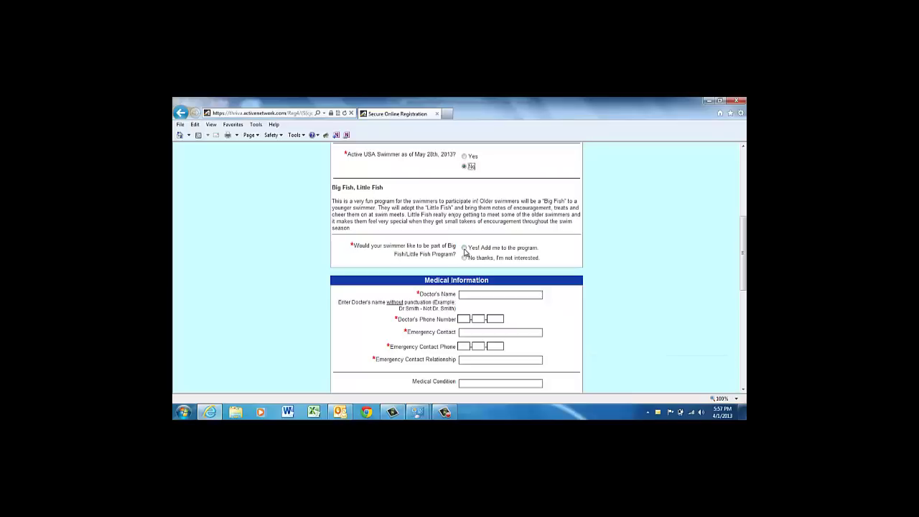
left_click(464, 250)
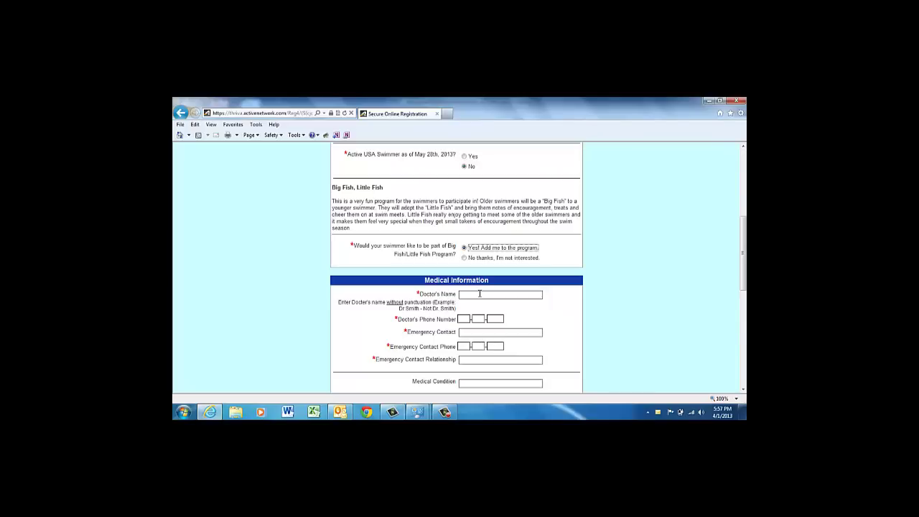
Step: Enter the doctor's name and phone, emergency contact name and phone, relationship Mother, condition None
left_click(480, 293)
type("Dr Feelgood")
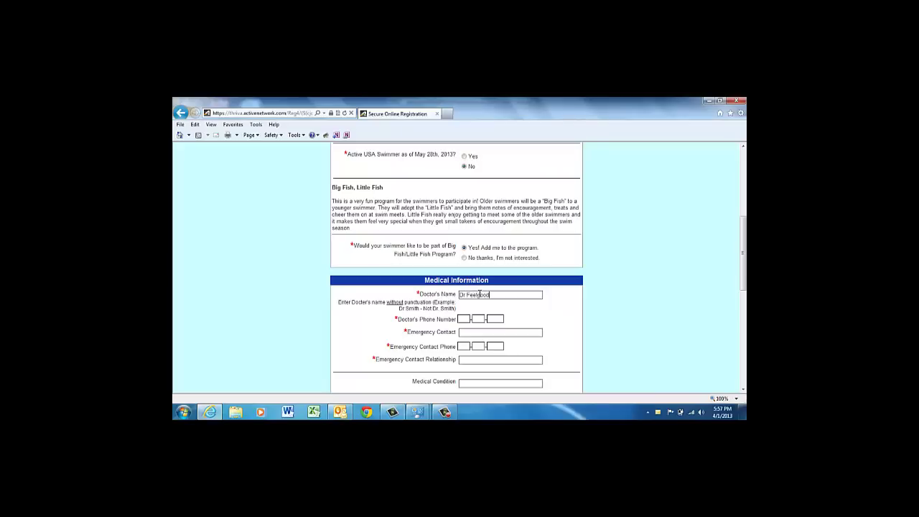
key("Tab")
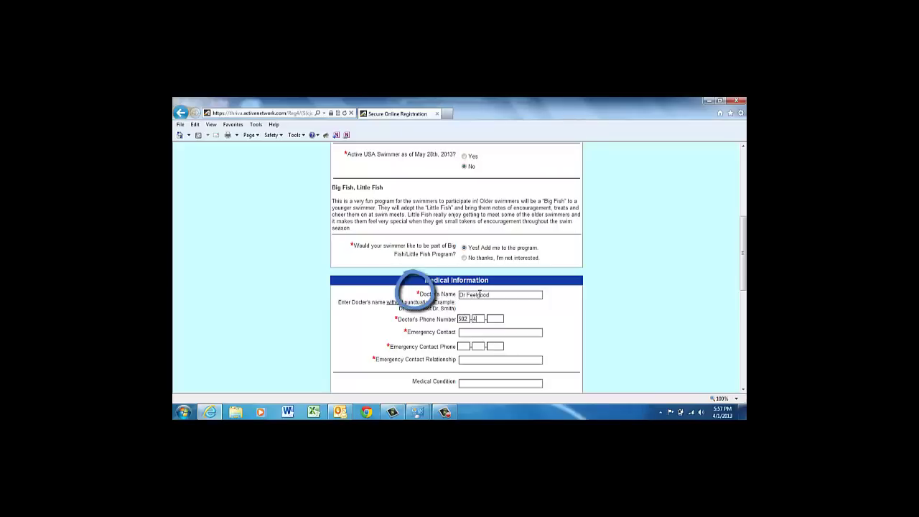
key("Tab")
type("Mrs")
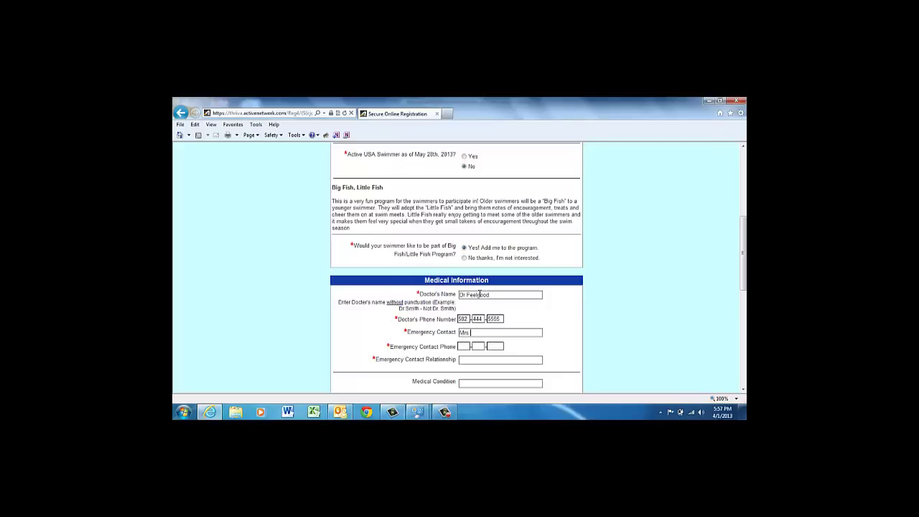
type(". Swimmer")
key("BackSpace")
key("Tab")
type("Mother")
type("None")
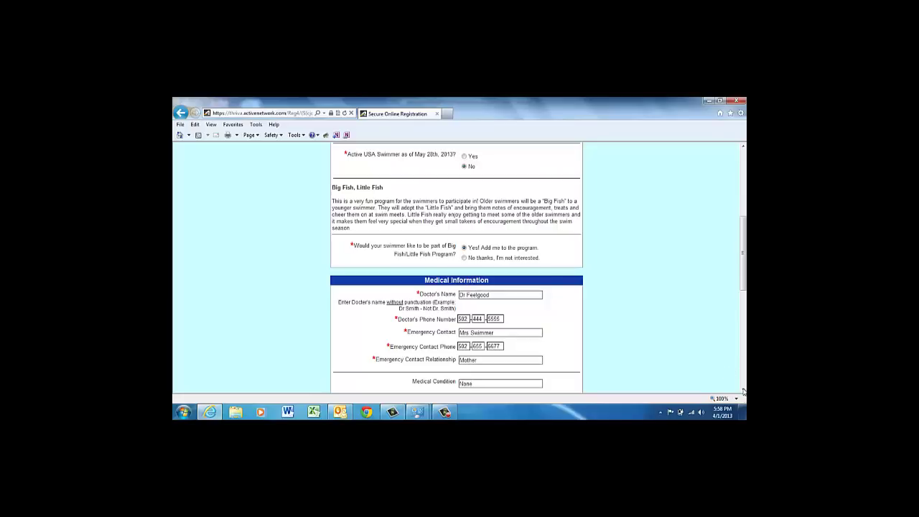
scroll(744, 391, "down", 10)
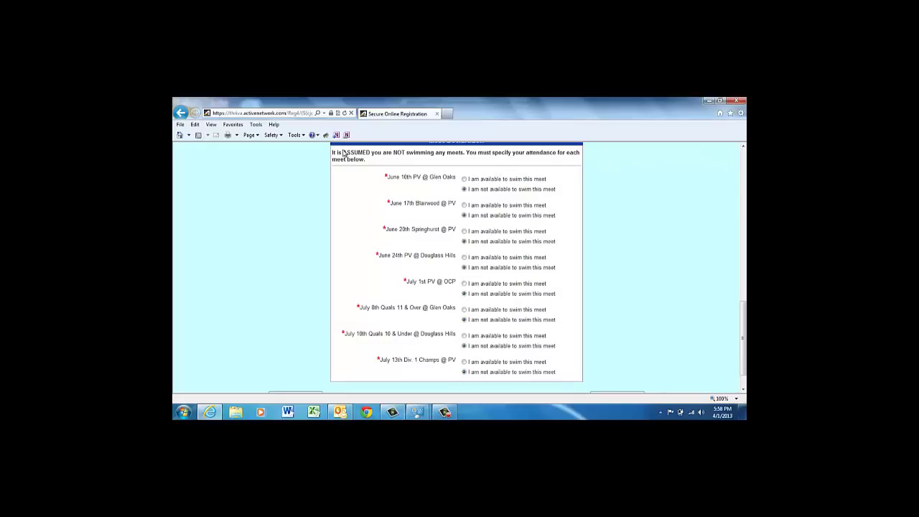
Step: Mark the swimmer available for the June 10, 17, 20, 24 and July 10, 13 meets
left_click_drag(343, 153, 373, 158)
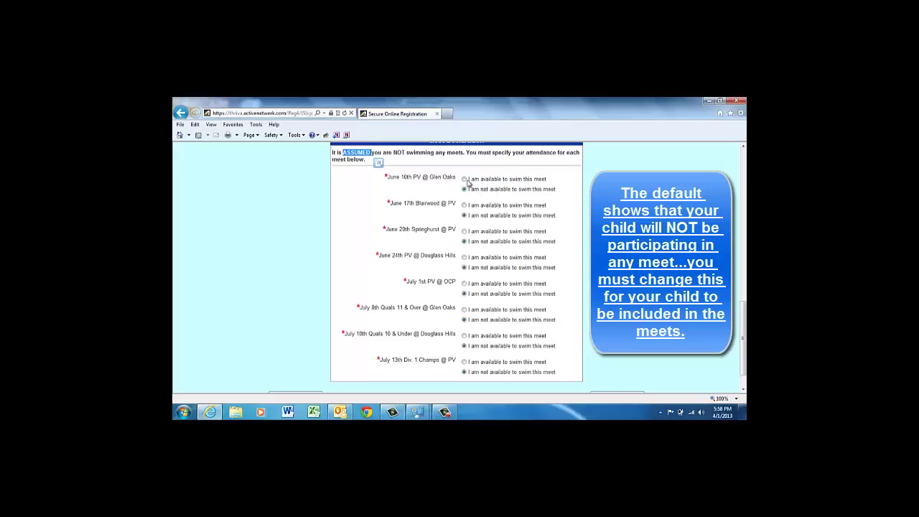
left_click(465, 180)
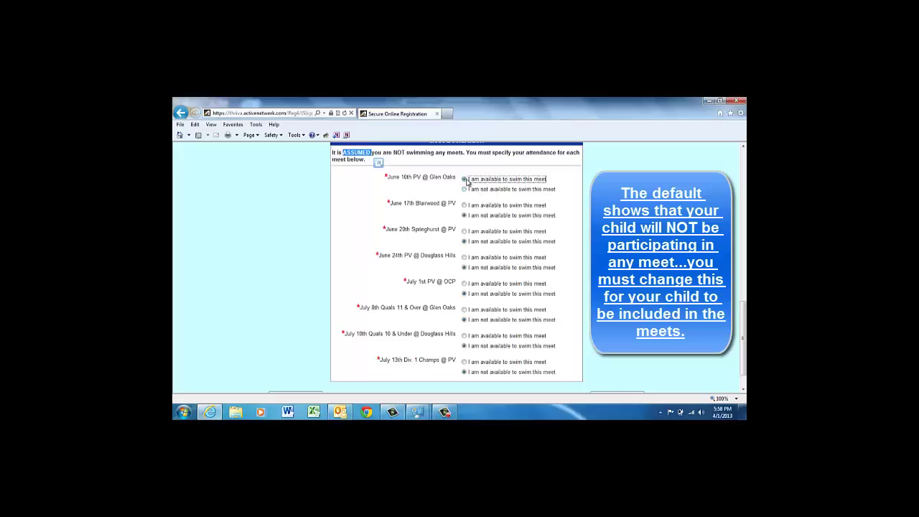
left_click(464, 206)
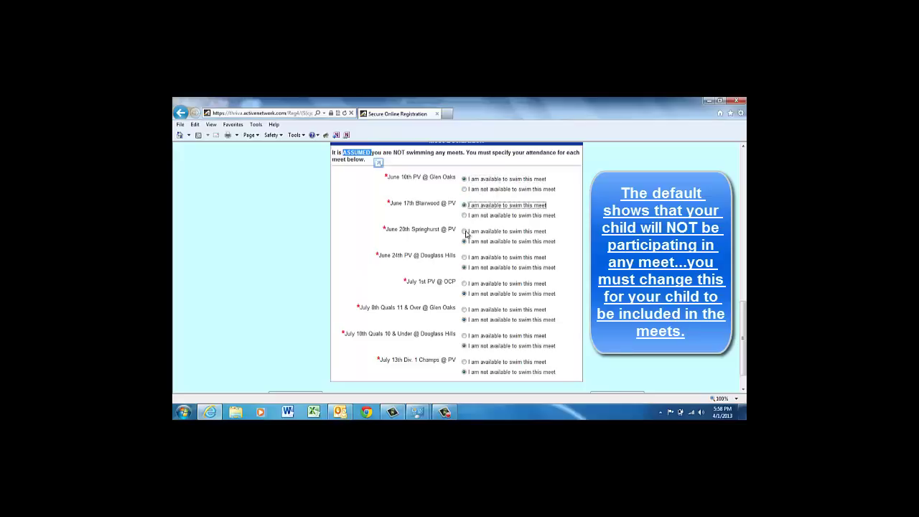
left_click(465, 232)
left_click(465, 257)
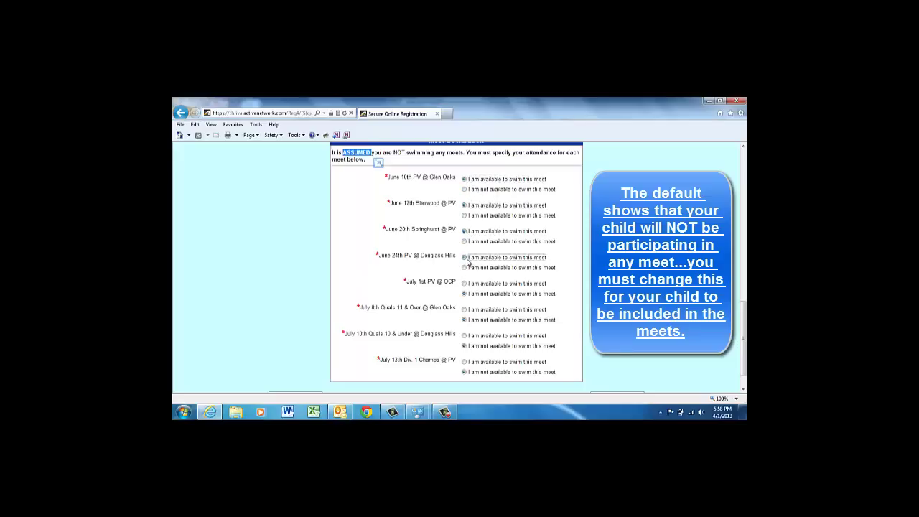
left_click(464, 336)
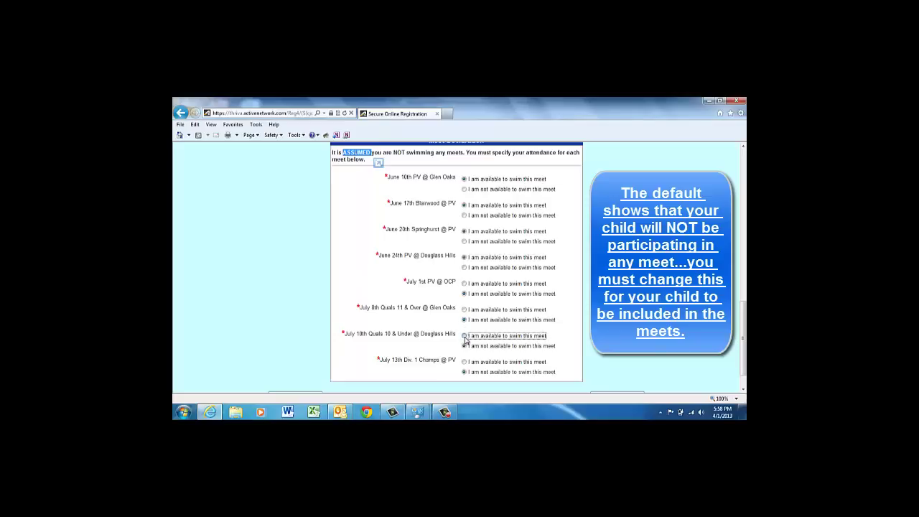
left_click(464, 361)
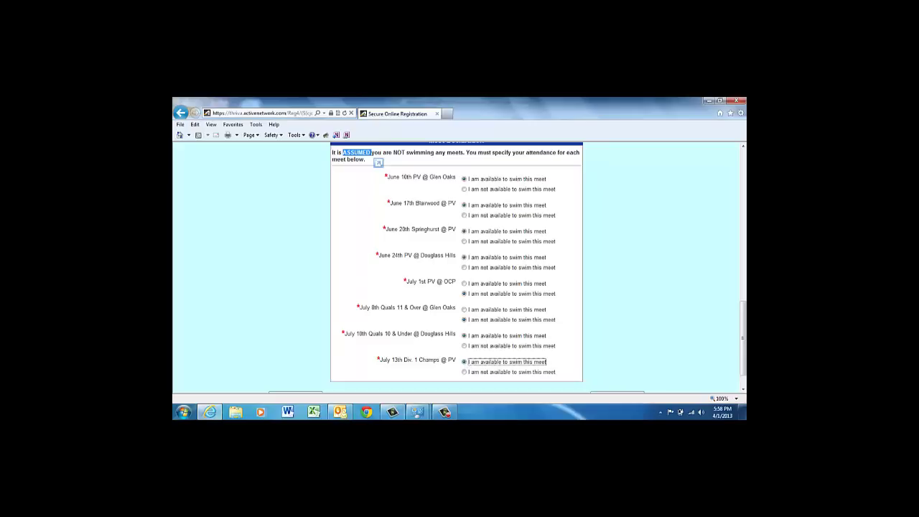
left_click(743, 389)
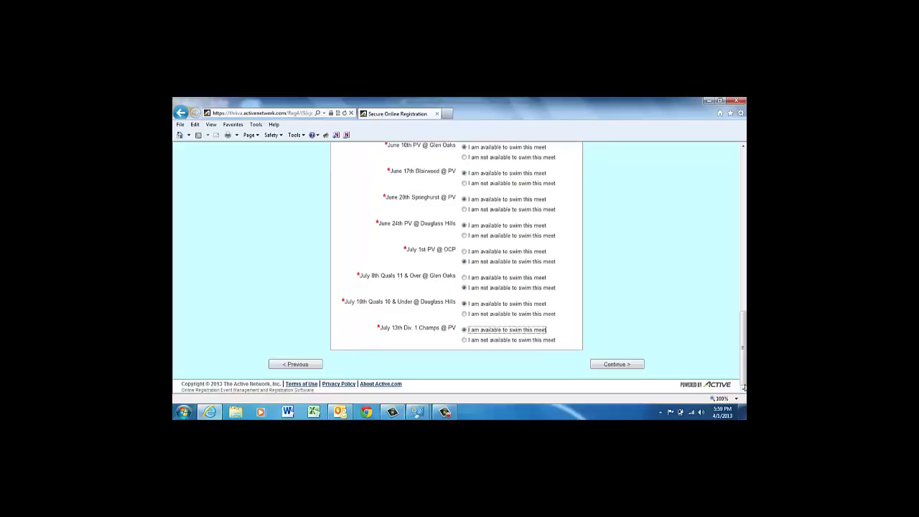
Step: Submit the meet choices, then enter address, city, state, zip and home phone, with Both parents affiliated
left_click(622, 365)
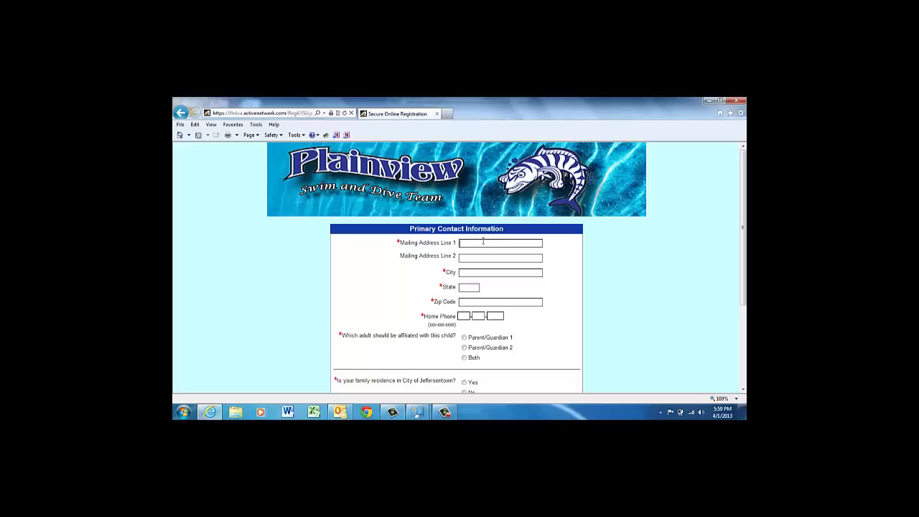
left_click(482, 242)
type("Louisville")
key("Tab")
type("KY")
key("Tab")
type("40223")
key("Tab")
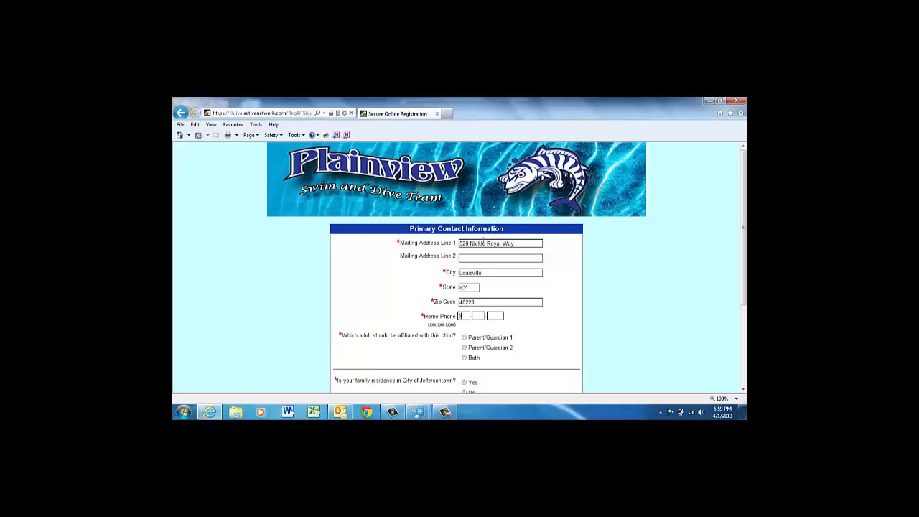
left_click(464, 358)
scroll(649, 287, "down", 2)
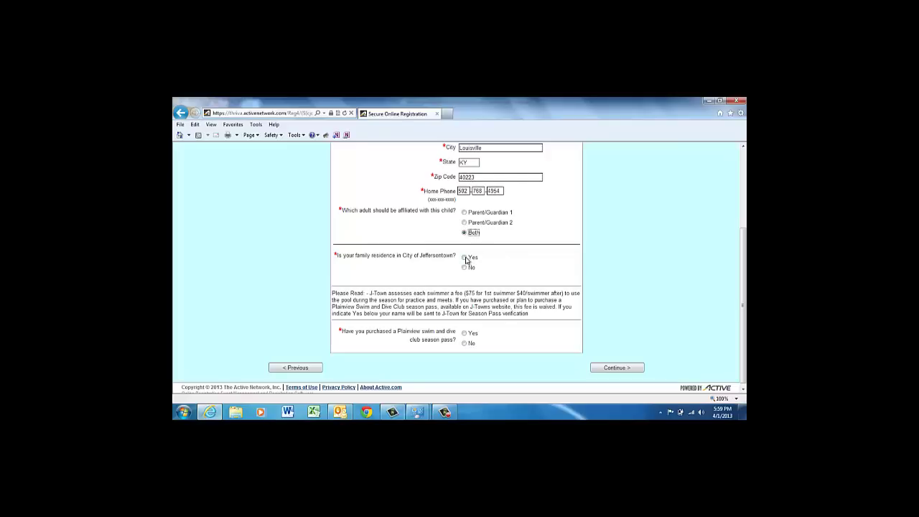
Step: Answer Yes to Jeffersontown residence and season pass purchase, and submit the primary contact page
left_click(464, 258)
left_click(464, 333)
left_click(604, 369)
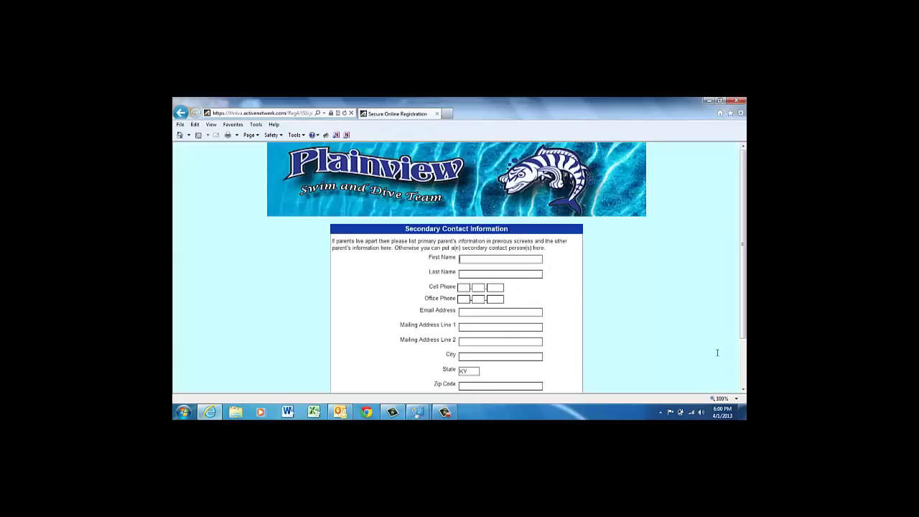
Step: Submit the Secondary Contact Information page with all fields left blank
left_click(743, 389)
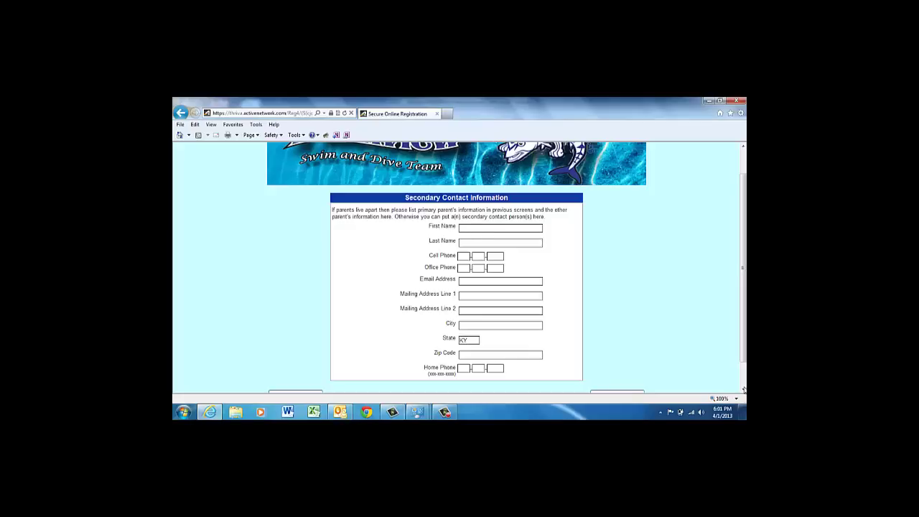
scroll(687, 357, "down", 2)
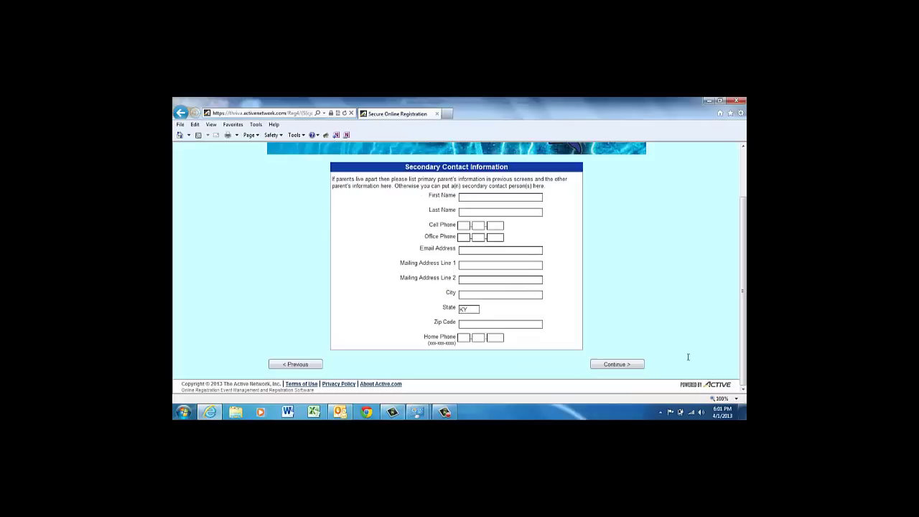
left_click(629, 364)
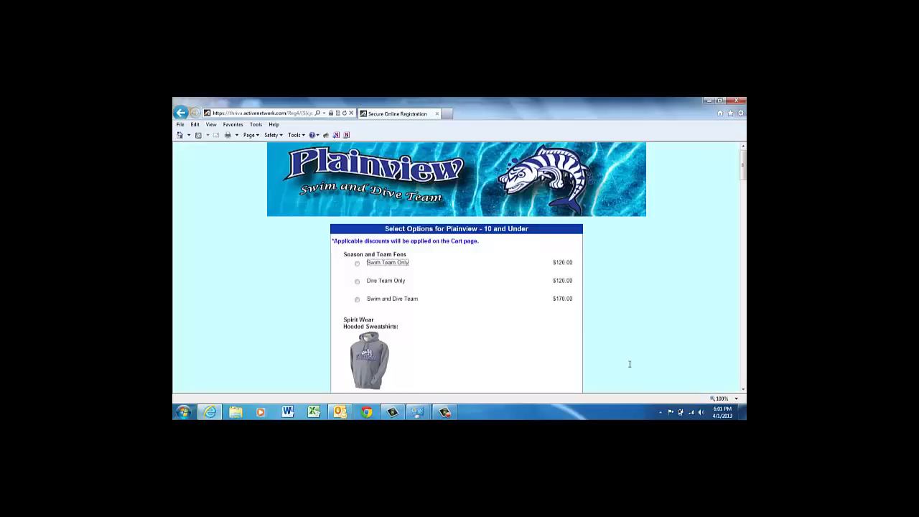
Step: Select the Swim and Dive Team fee package and the Gray Hooded sweatshirt in size AS
left_click(743, 390)
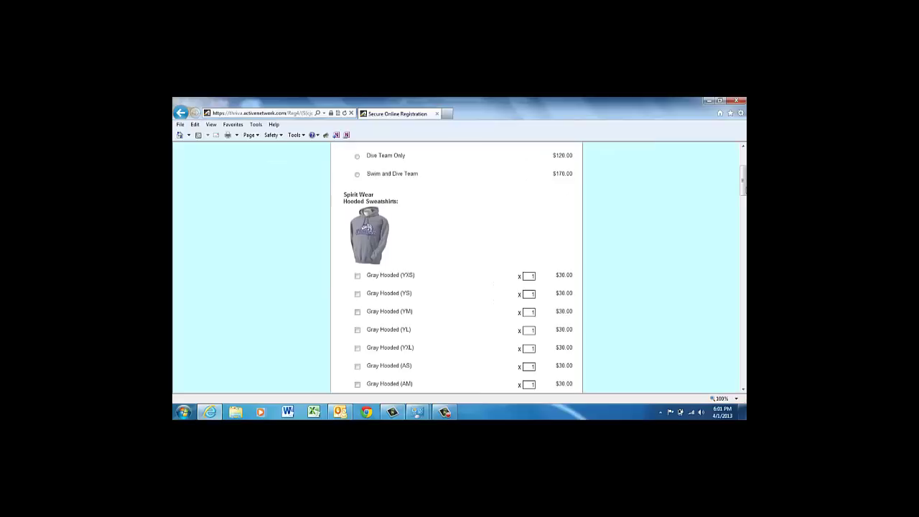
left_click(743, 145)
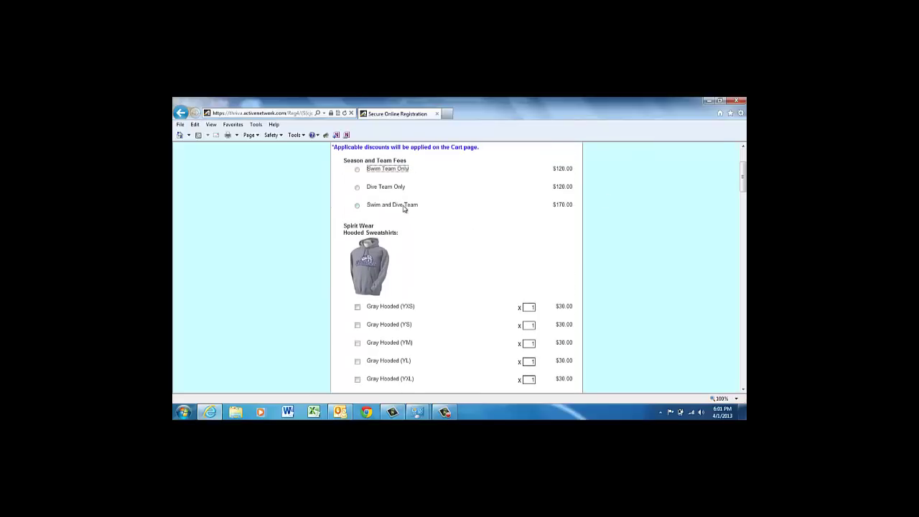
left_click(358, 206)
left_click(743, 389)
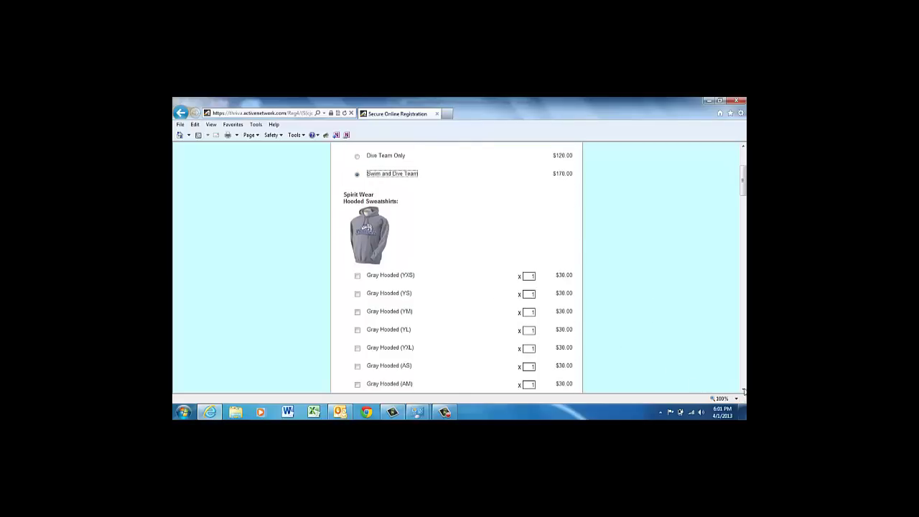
left_click(743, 389)
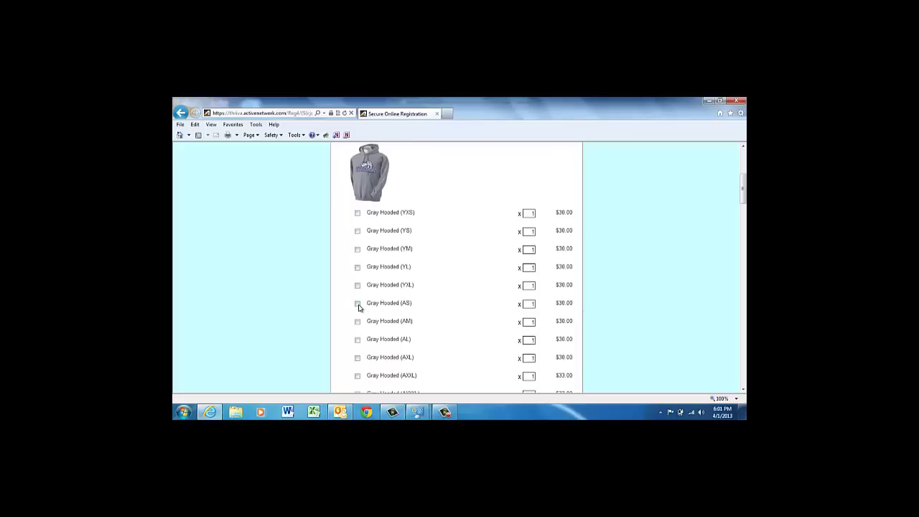
left_click(357, 304)
Step: Add the Mesh Shorts - Royal Blue in size AS from the spirit wear list
scroll(743, 384, "down", 3)
scroll(743, 384, "down", 3)
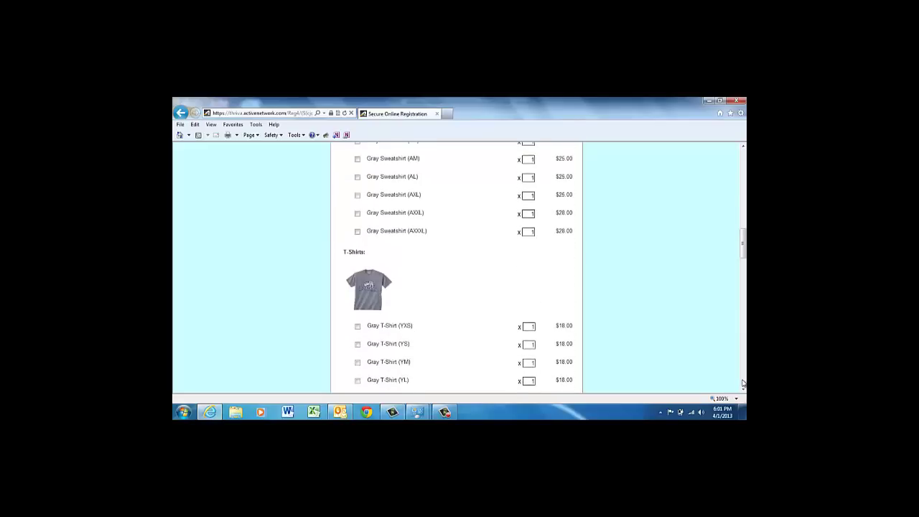
scroll(743, 383, "down", 3)
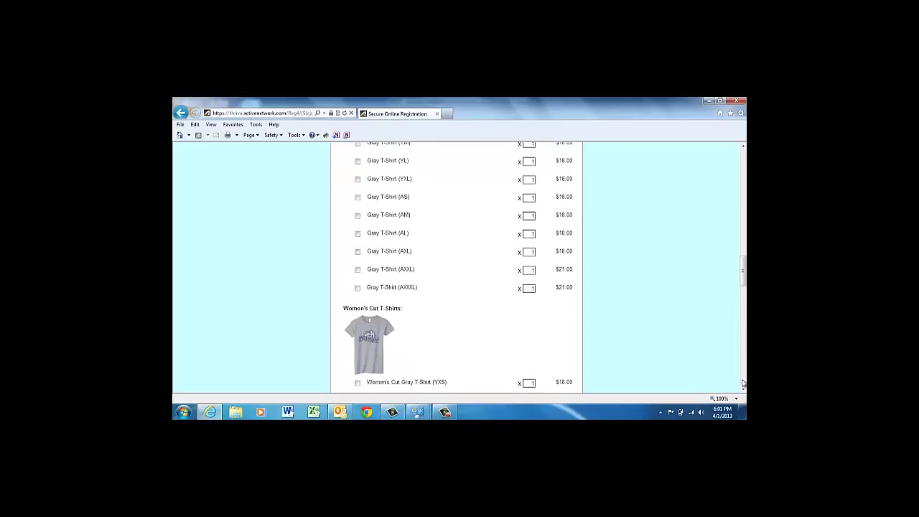
scroll(742, 384, "down", 3)
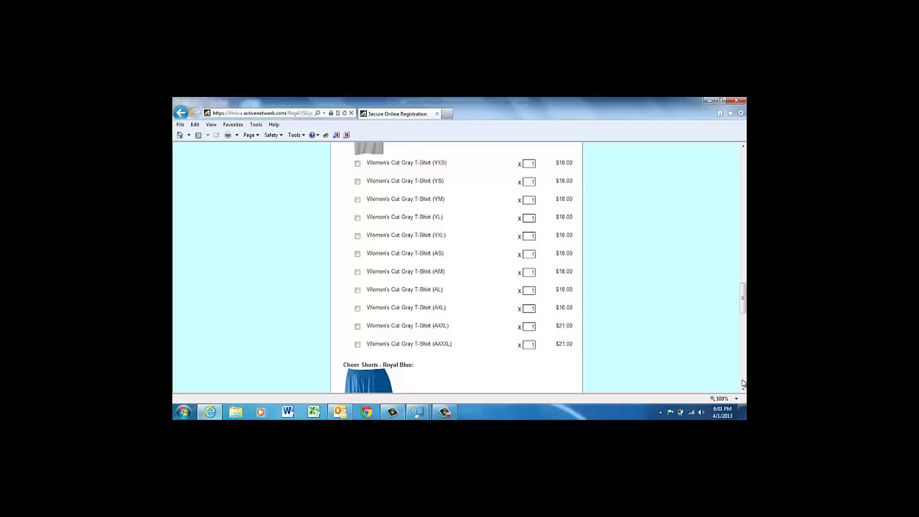
scroll(743, 384, "down", 3)
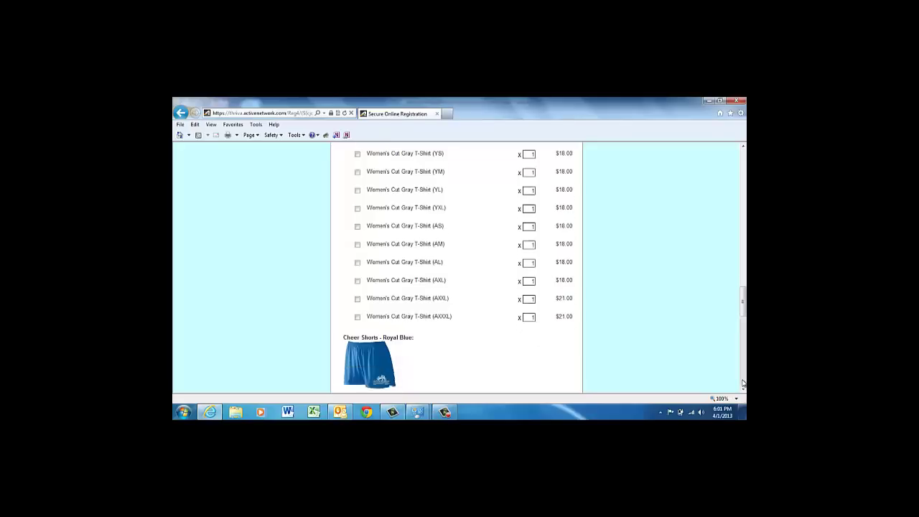
scroll(743, 384, "down", 3)
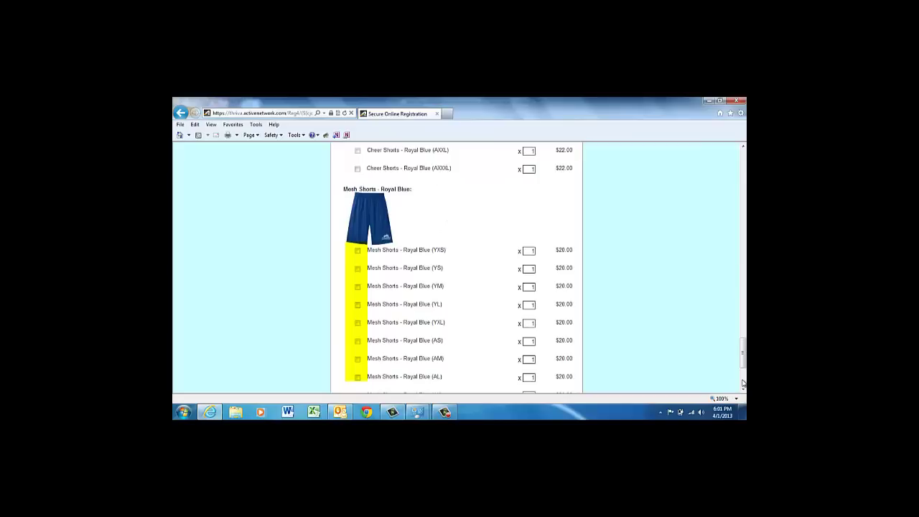
left_click(357, 342)
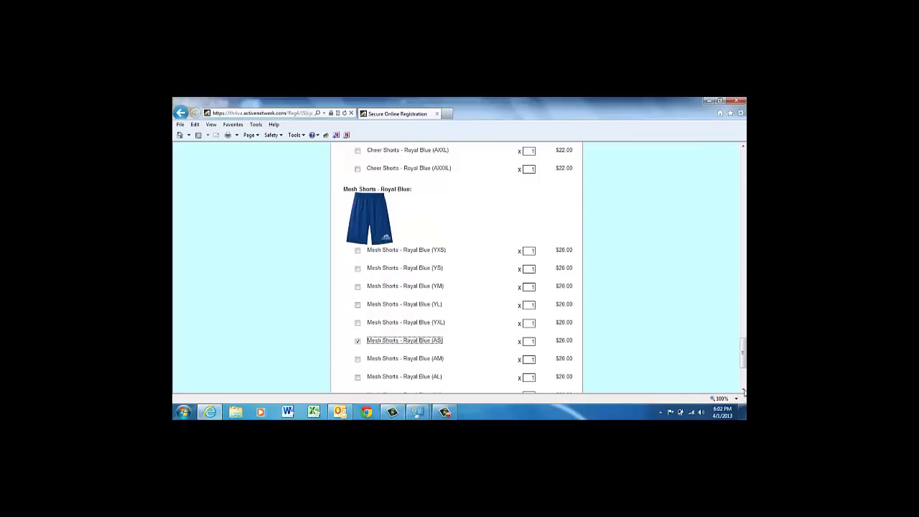
scroll(743, 391, "down", 3)
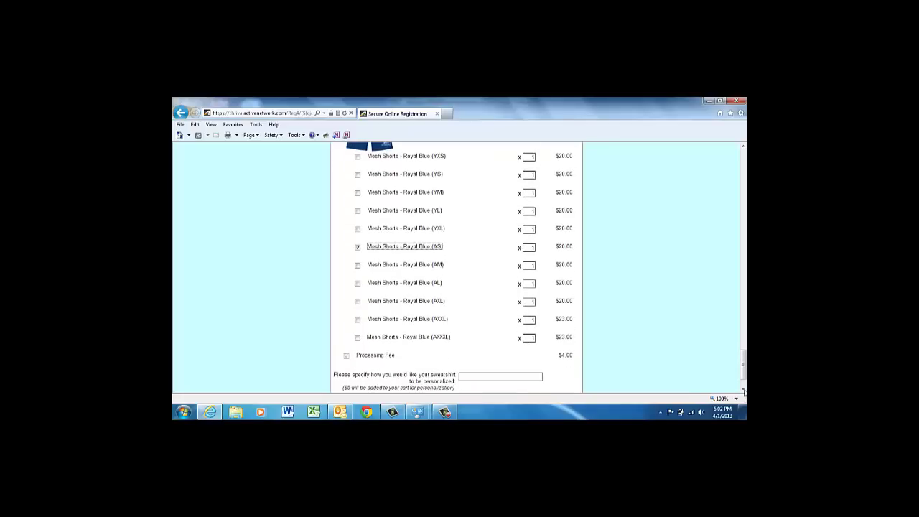
scroll(743, 391, "down", 2)
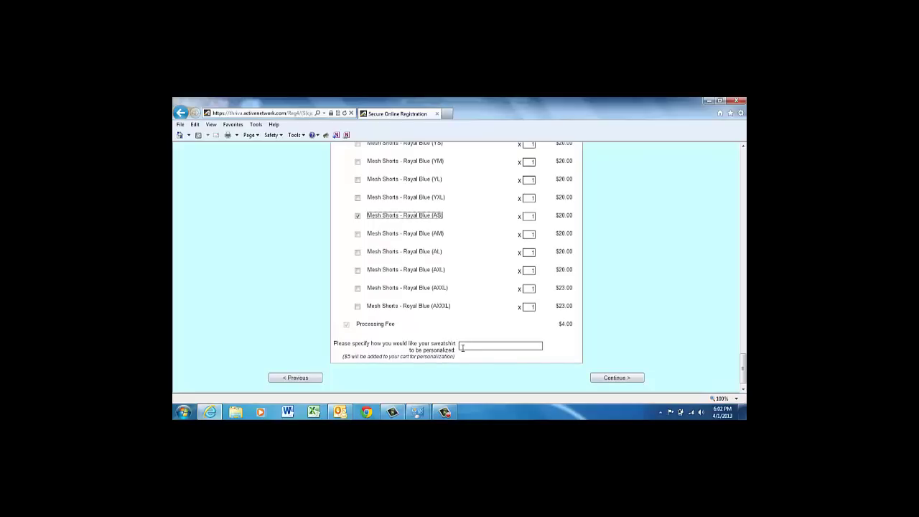
Step: Enter the swimmer's name as the sweatshirt personalization text
left_click(463, 346)
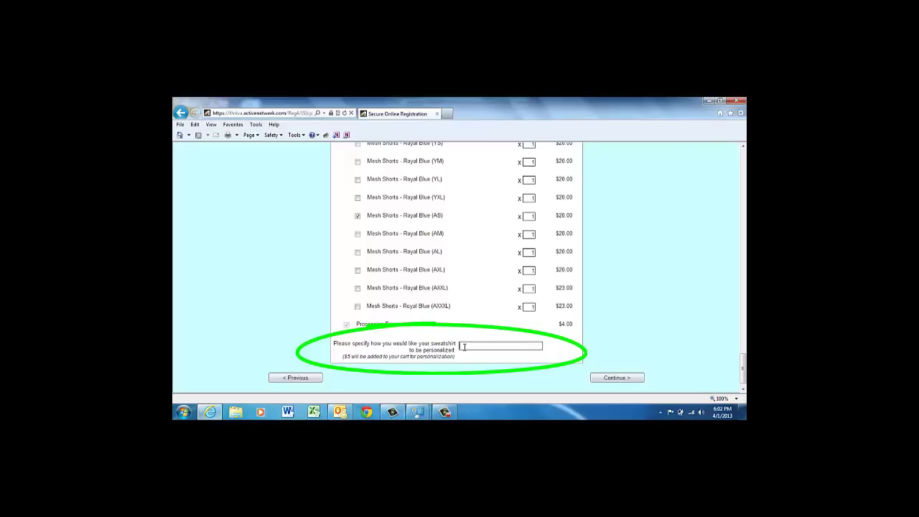
type("The Swimmer")
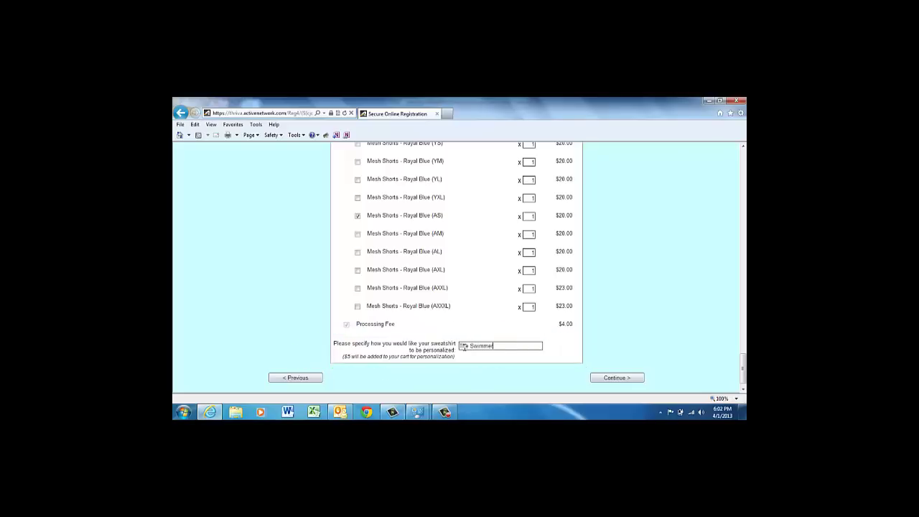
Step: Submit the merchandise choices, agree to the volunteer terms, and continue to the cart
left_click(595, 379)
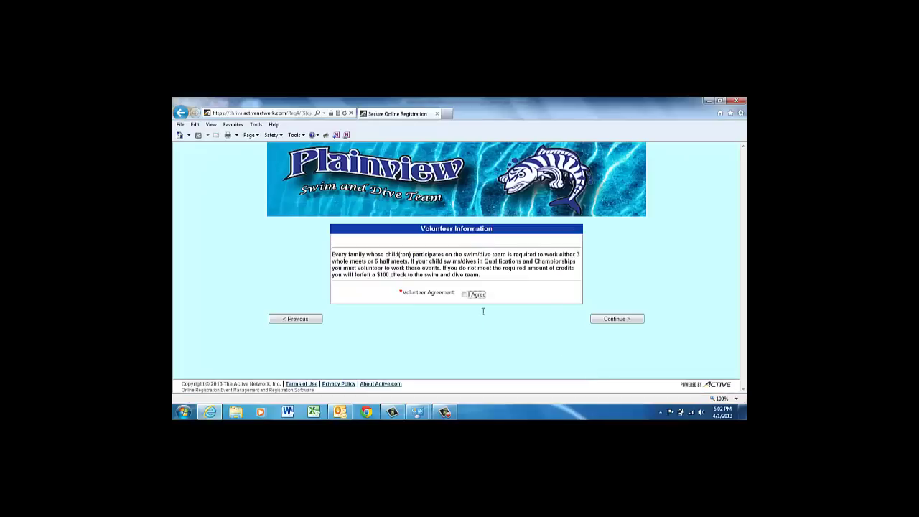
left_click(464, 294)
left_click(614, 320)
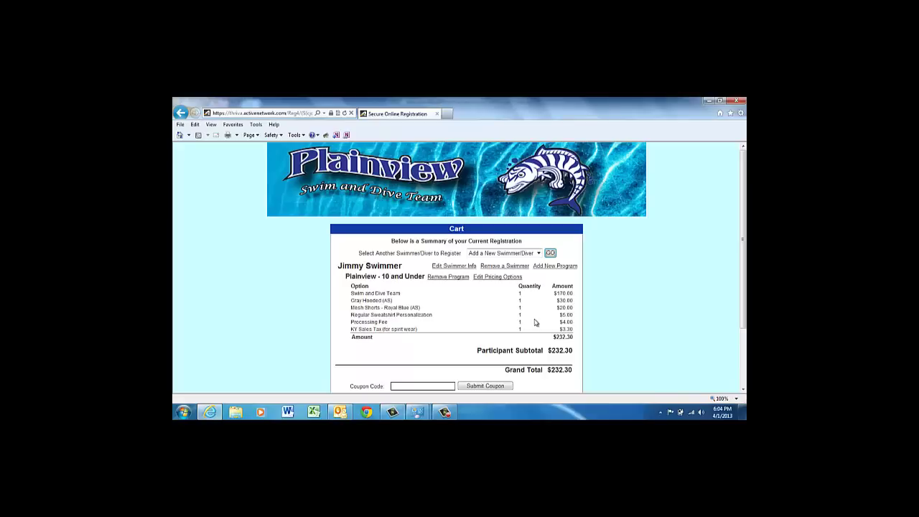
left_click(742, 388)
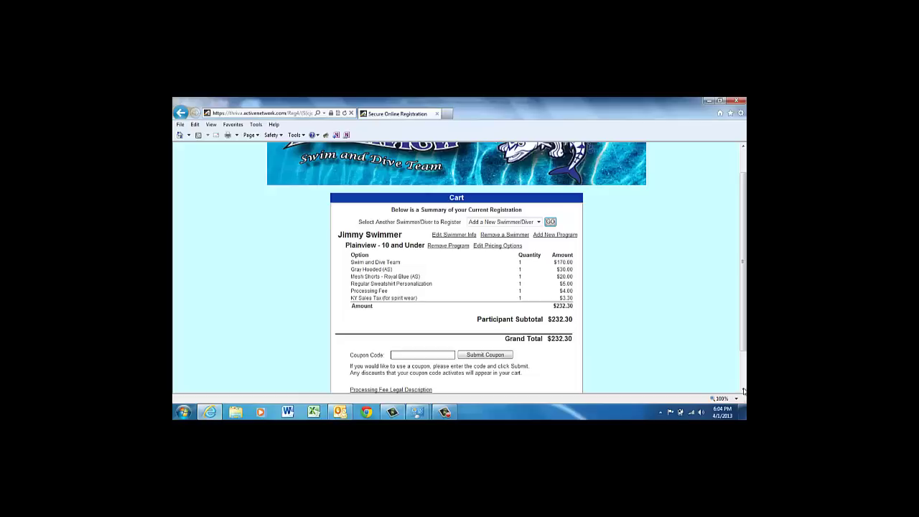
scroll(743, 390, "down", 2)
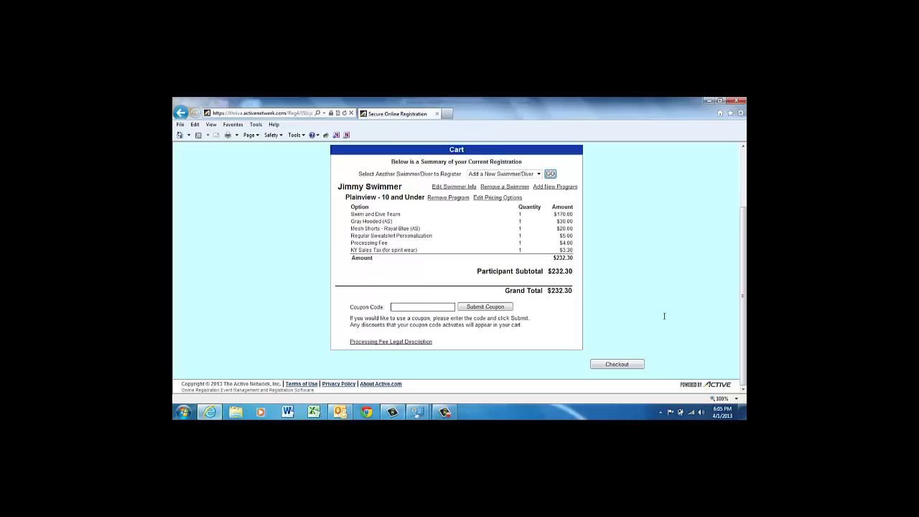
Step: Check out and enter the login email, password twice, and primary and secondary account emails
left_click(617, 364)
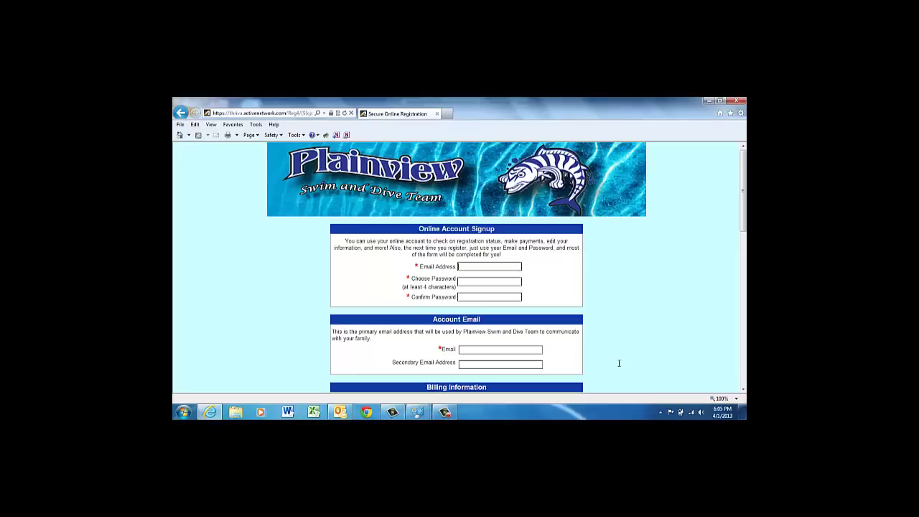
type("tripcar9e")
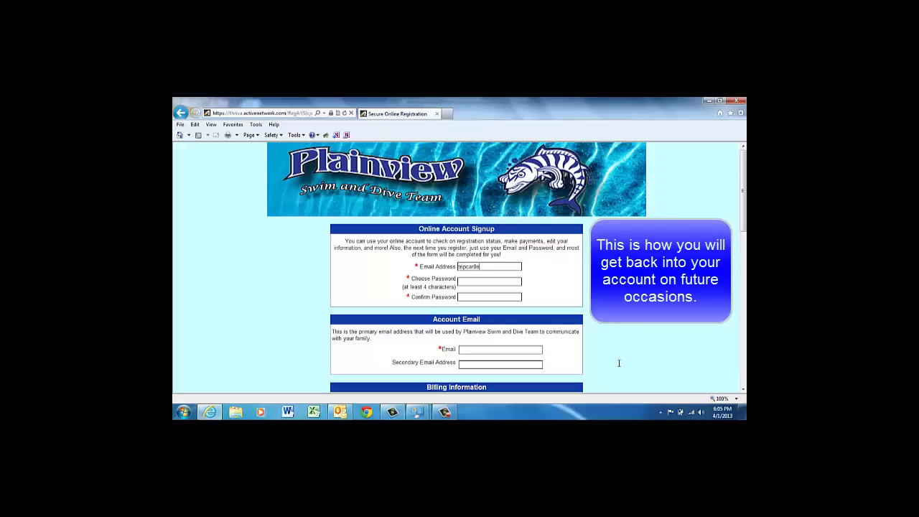
key("BackSpace")
type("@test.ne")
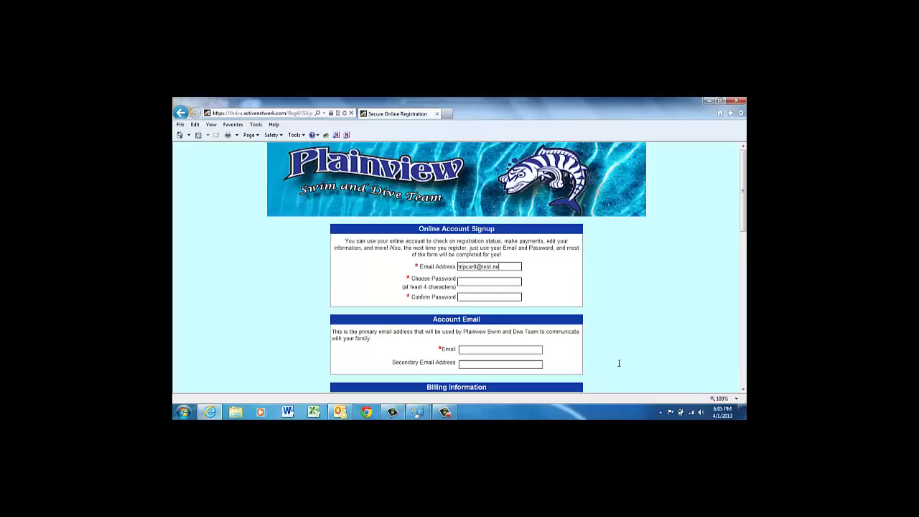
type("******")
type("******")
type("tripcat")
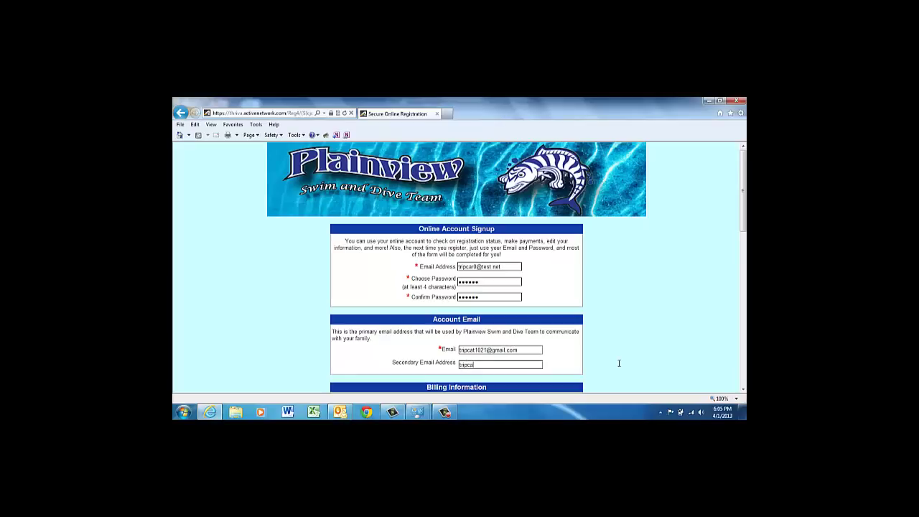
key("BackSpace")
key("BackSpace")
key("BackSpace")
key("BackSpace")
key("BackSpace")
key("BackSpace")
Step: Enter the payer's first and last name in the Billing Information fields
left_click(742, 389)
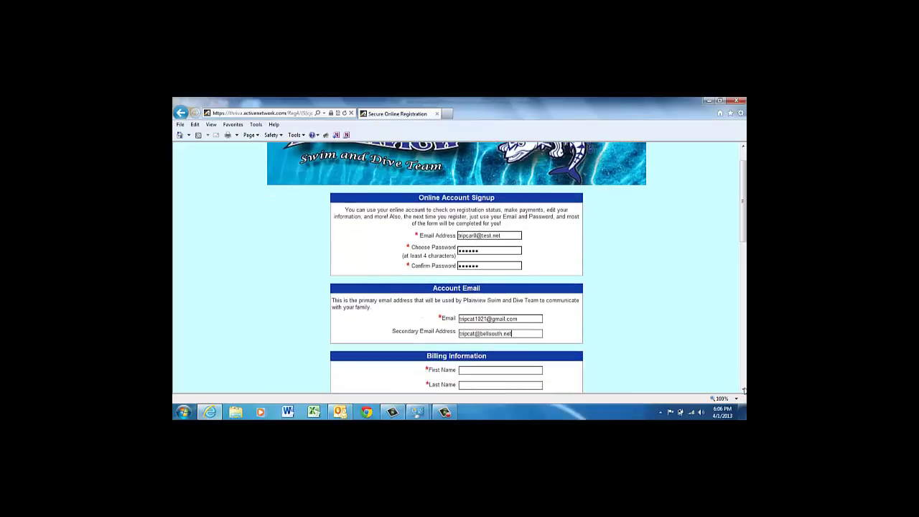
left_click(743, 389)
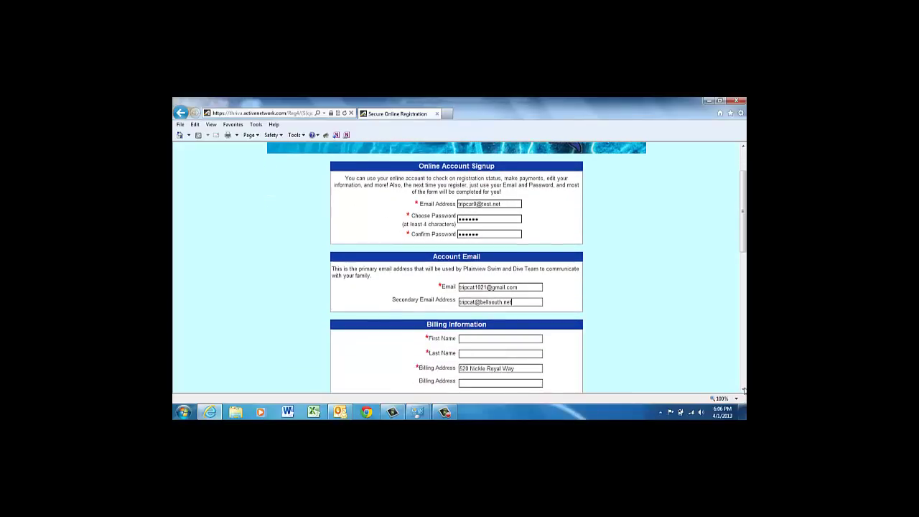
left_click(743, 389)
scroll(549, 292, "down", 1)
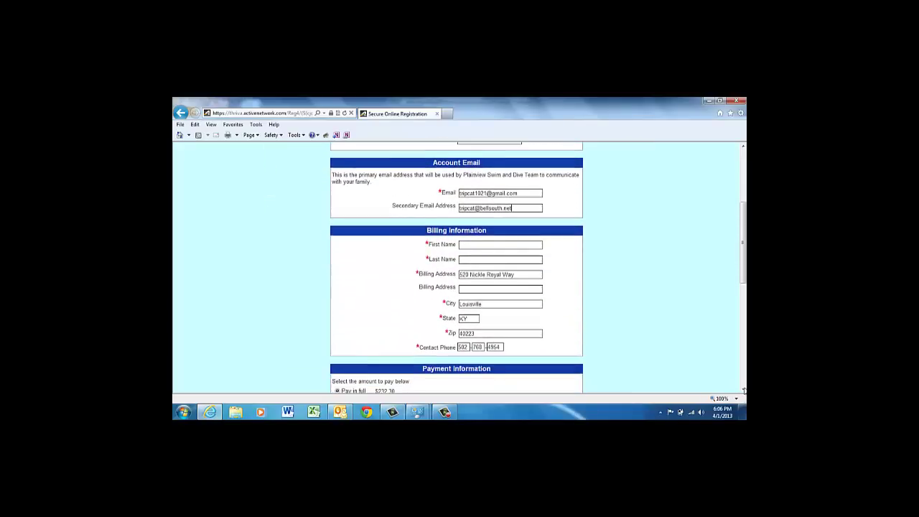
left_click(495, 245)
type("Ja")
key("BackSpace")
key("BackSpace")
type("James")
key("Tab")
type("Swimmer")
key("Tab")
key("Tab")
key("Tab")
key("Tab")
key("Tab")
key("Tab")
key("Tab")
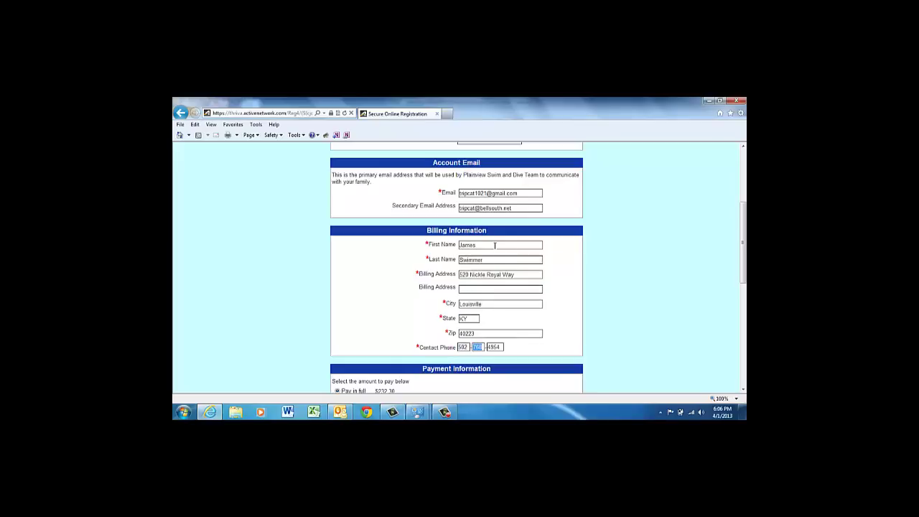
scroll(743, 389, "down", 3)
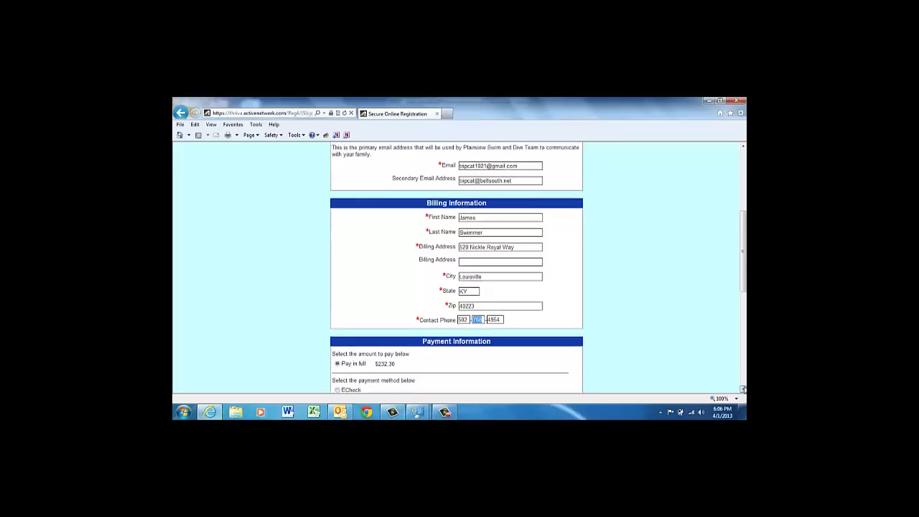
Step: Choose credit card payment with Visa Debit card type and enter the card number
scroll(743, 390, "down", 1)
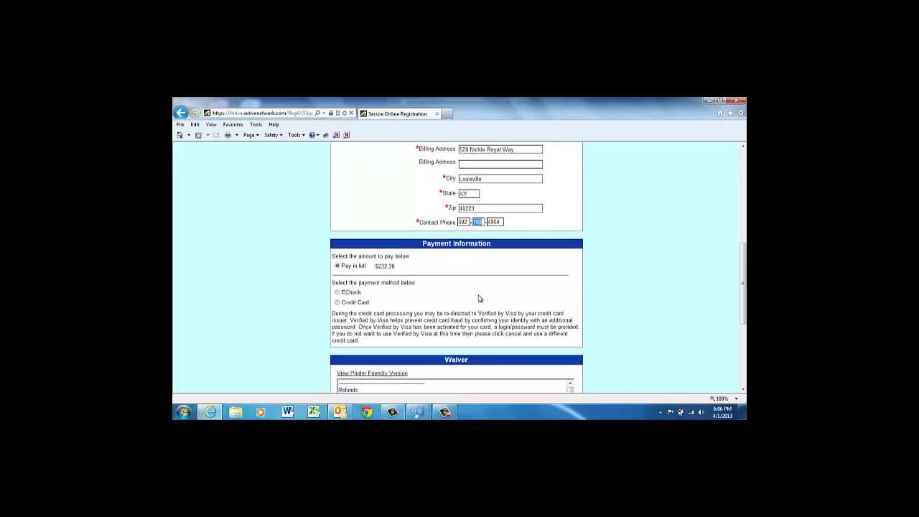
left_click(340, 303)
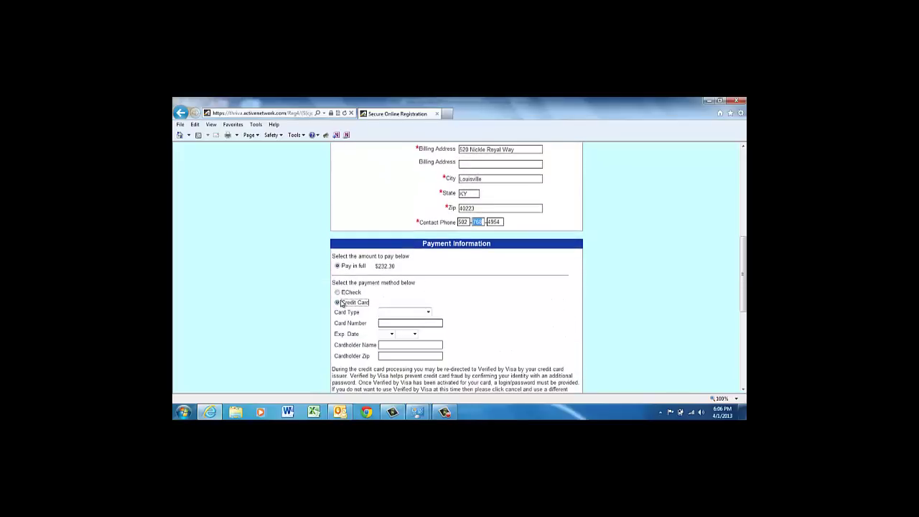
left_click(429, 313)
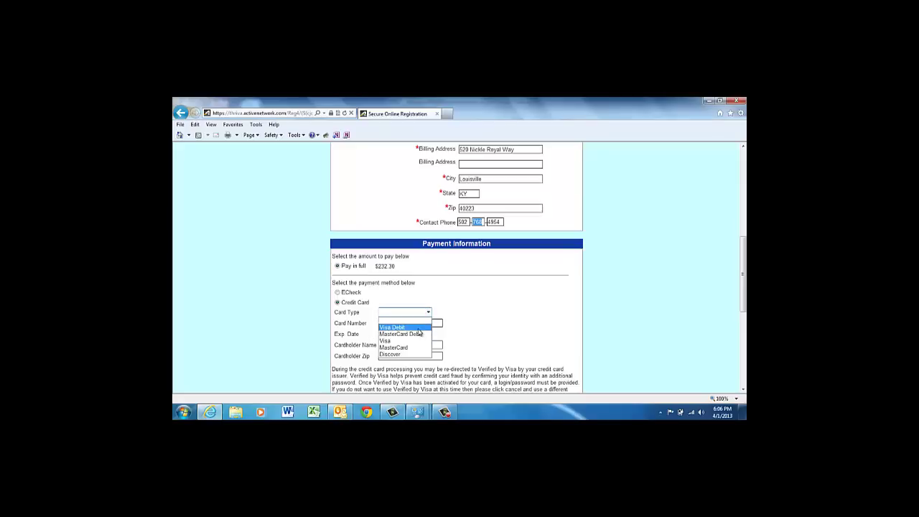
left_click(417, 327)
left_click(416, 323)
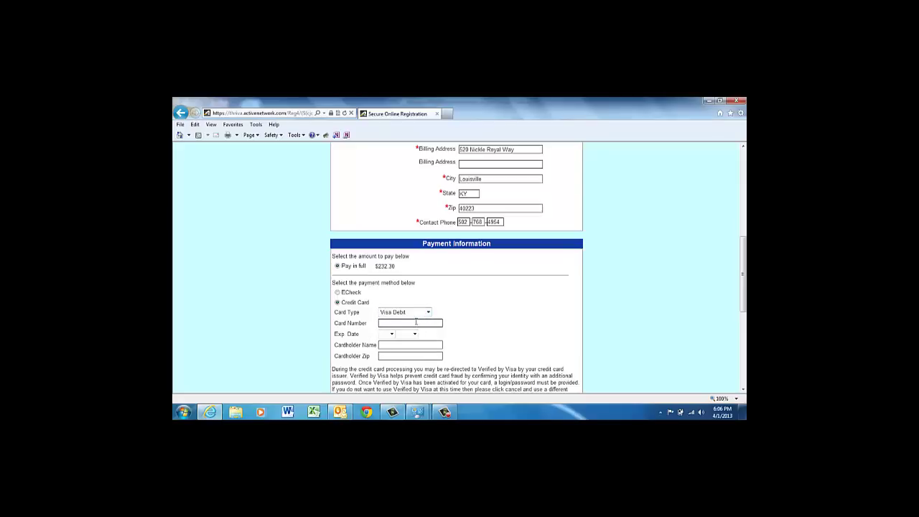
type("40464063332373015")
Step: Set the card expiry to 01/2015 and fill in the cardholder name and zip
key("Tab")
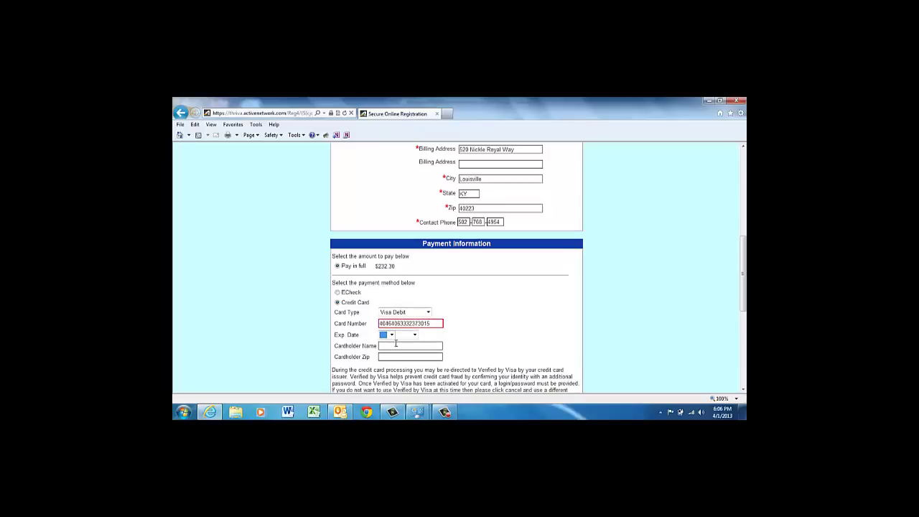
left_click(392, 335)
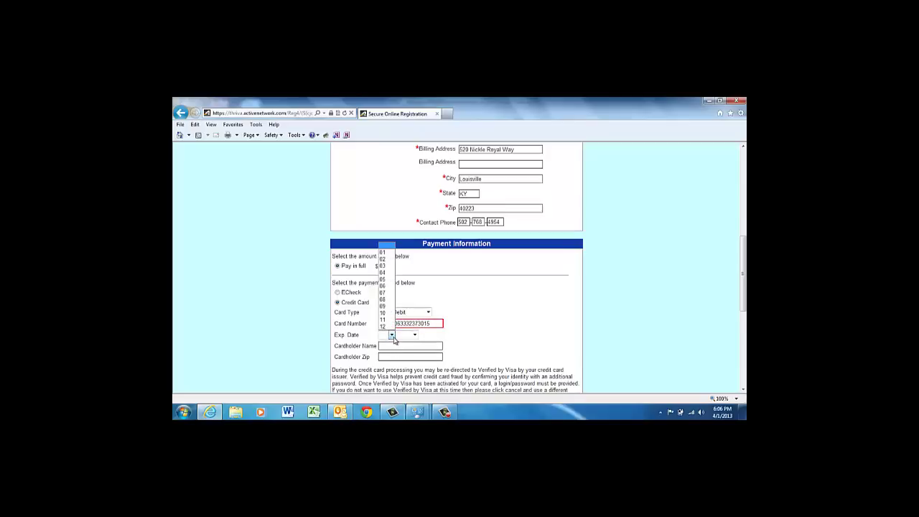
left_click(381, 253)
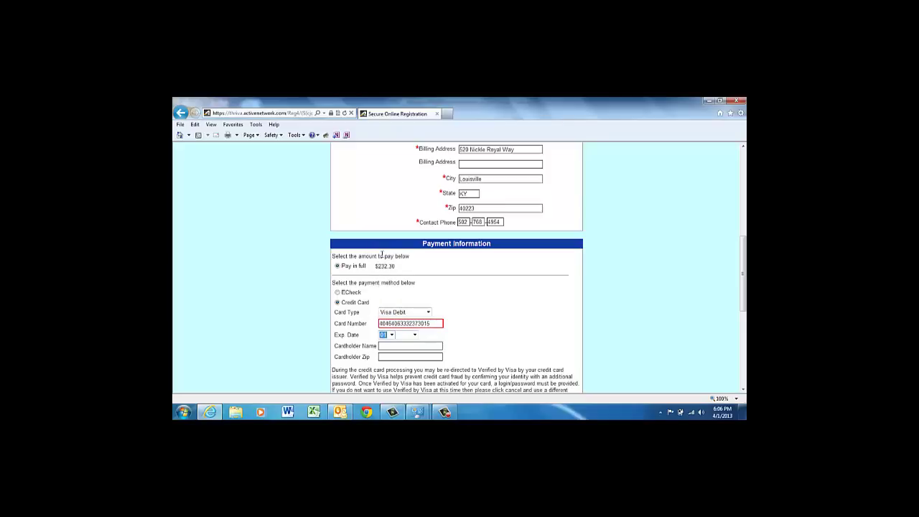
left_click(414, 335)
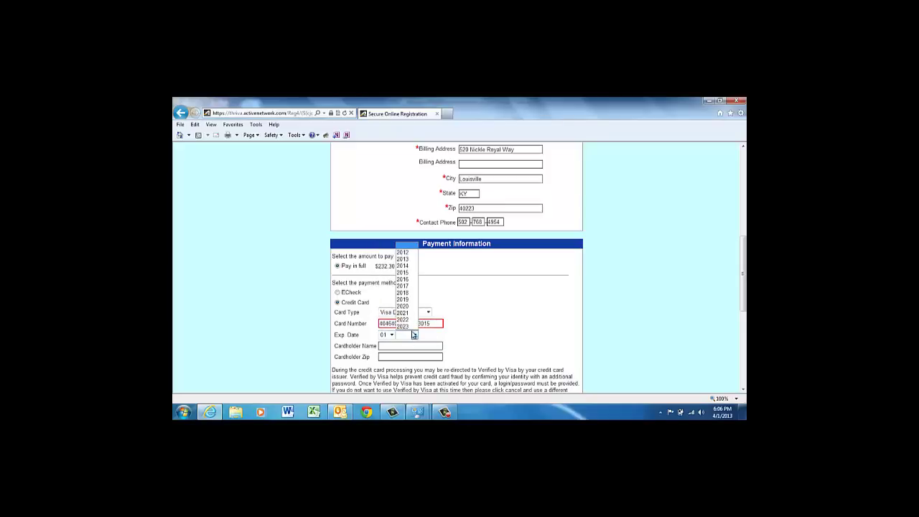
left_click(411, 271)
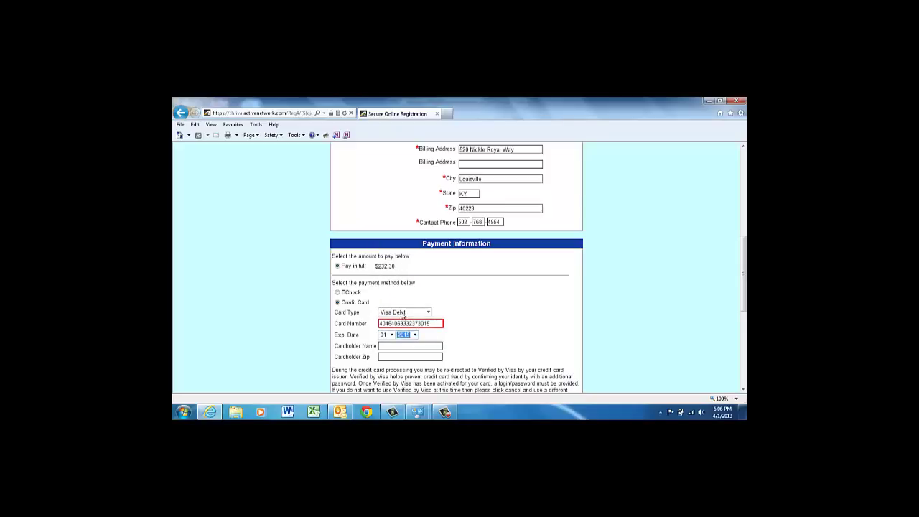
left_click(393, 346)
type("Active Test123")
key("Tab")
type("98021")
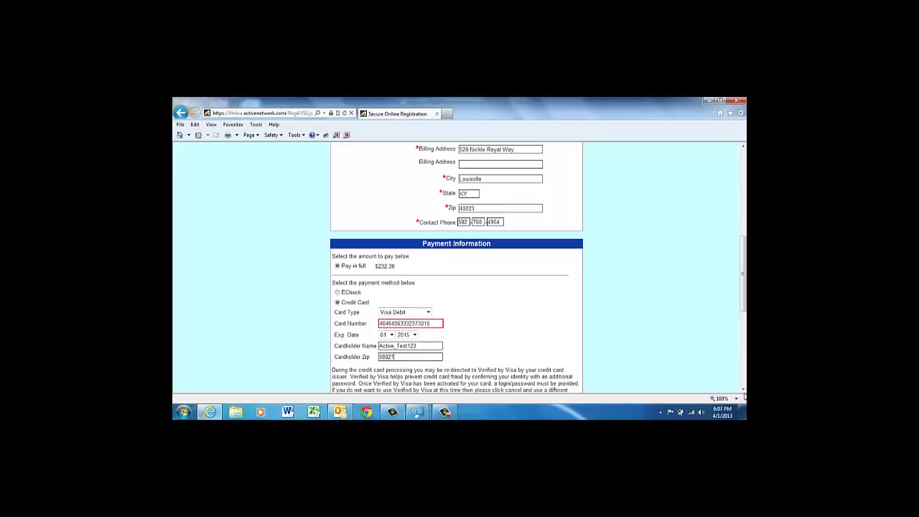
Step: Accept the waiver terms and type the parent's name in the signature field
scroll(743, 388, "down", 5)
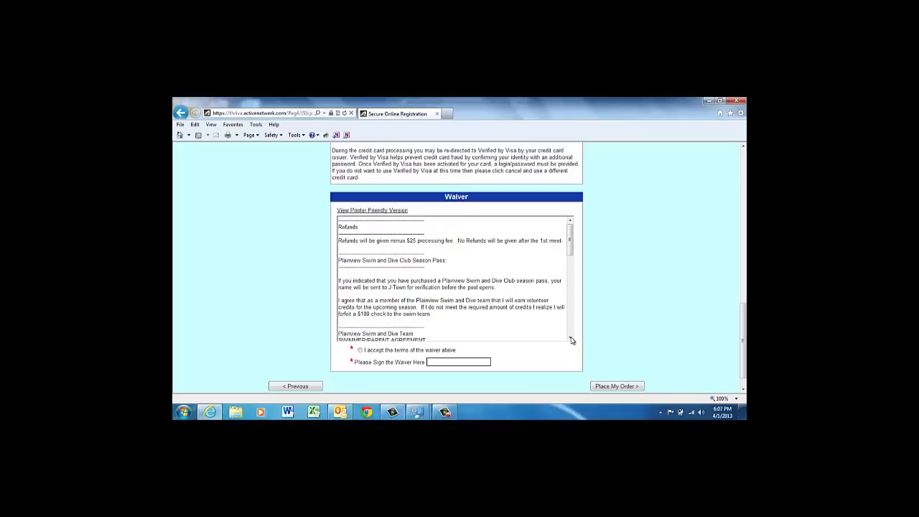
left_click_drag(571, 340, 571, 340)
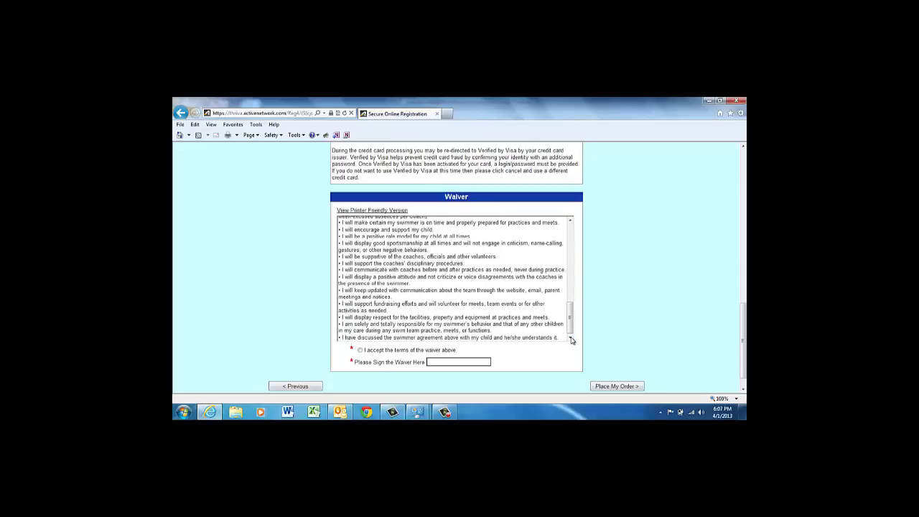
left_click(360, 350)
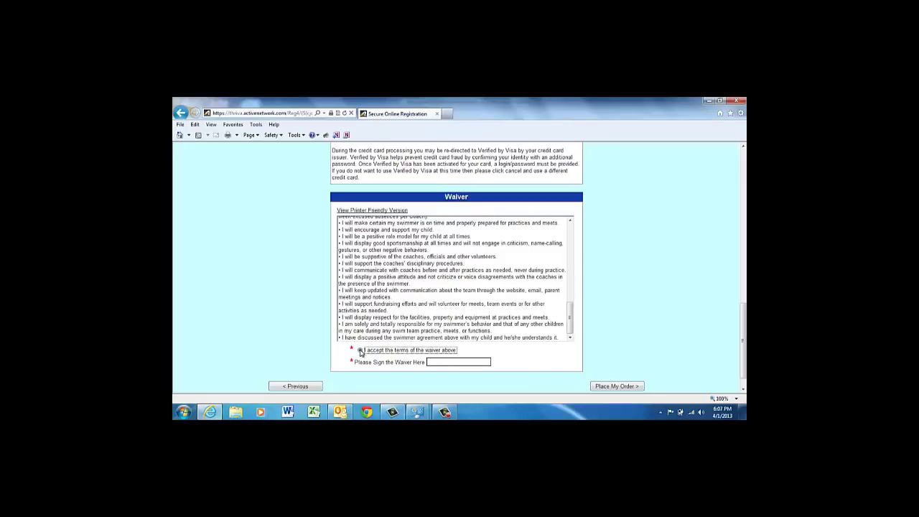
left_click(438, 362)
type("James")
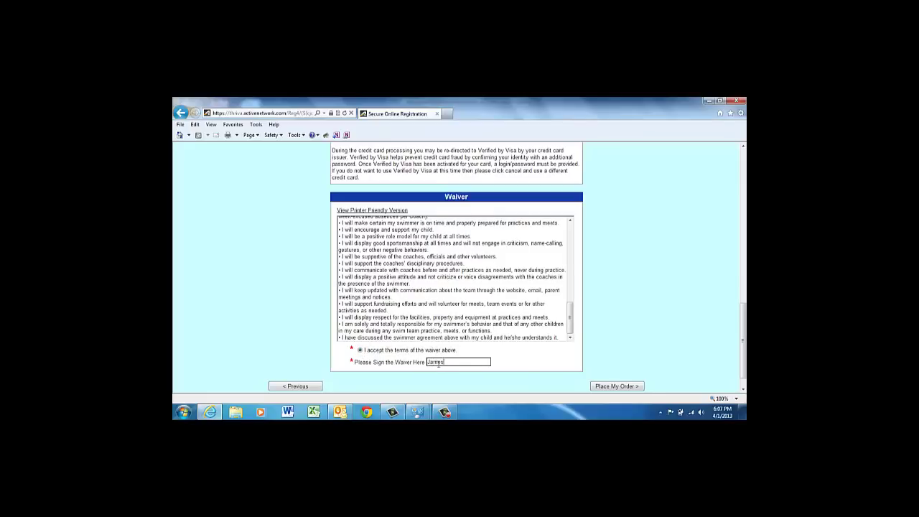
type(" Swimmer Sr.")
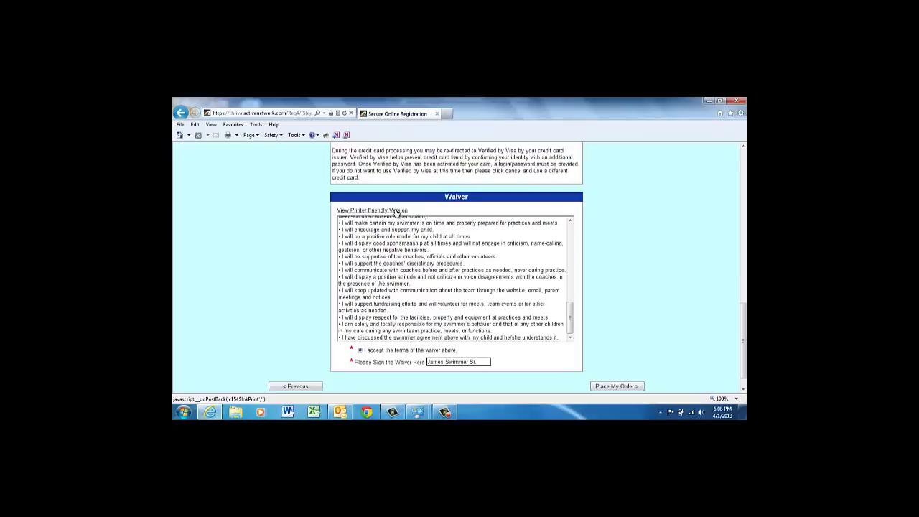
Step: Place the order and scroll down to the $232.30 grand total and confirmation number
left_click(617, 386)
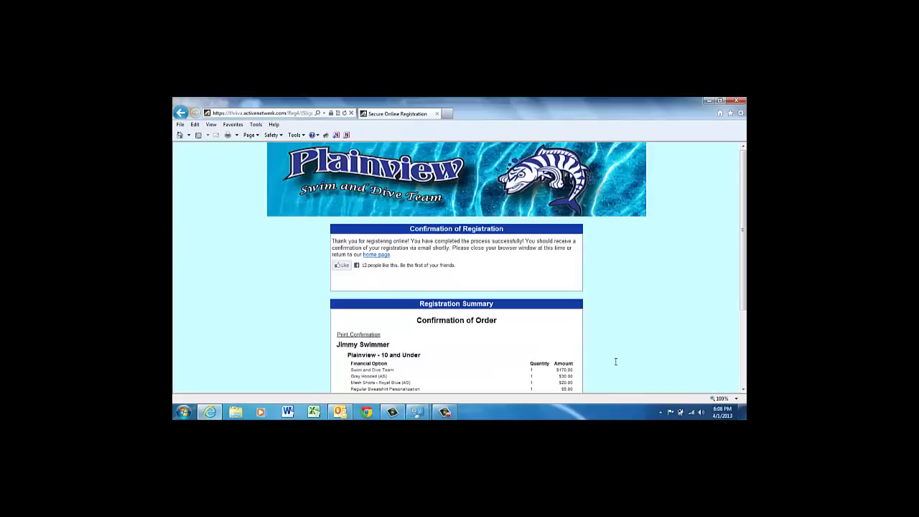
left_click(743, 388)
left_click(743, 389)
left_click(743, 389)
left_click(743, 388)
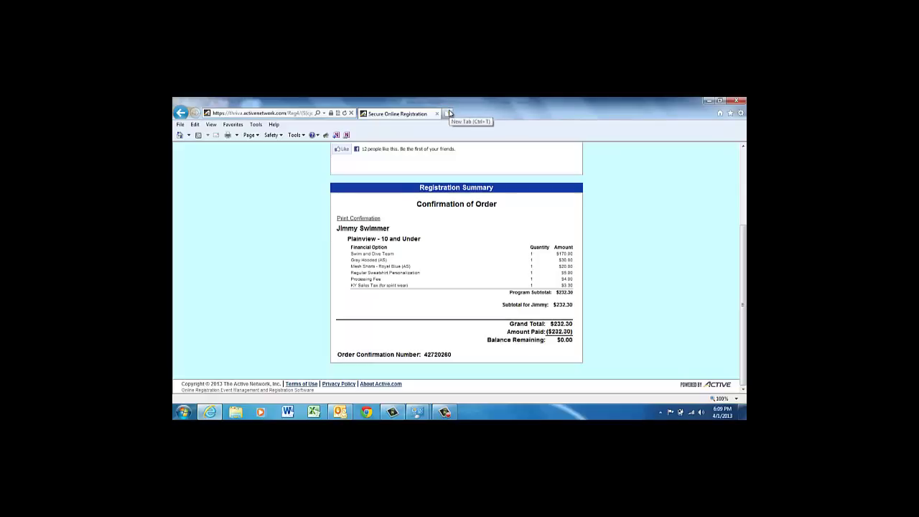
Step: Open Gmail in a new tab and read the registration confirmation email with images always shown
left_click(449, 113)
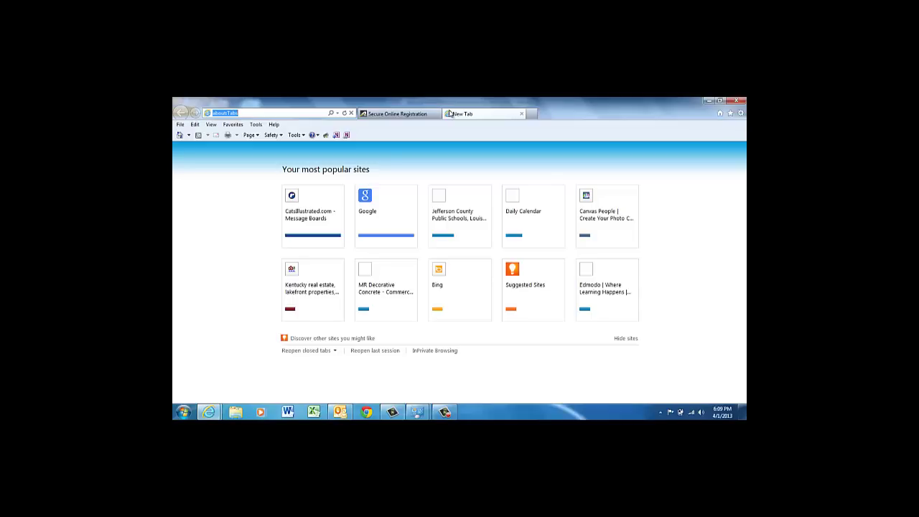
type("gmail")
key("Return")
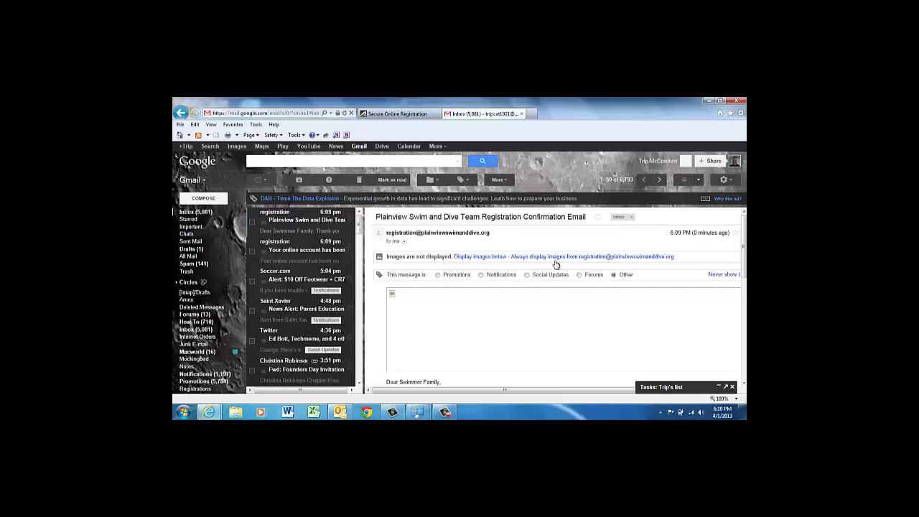
left_click(554, 258)
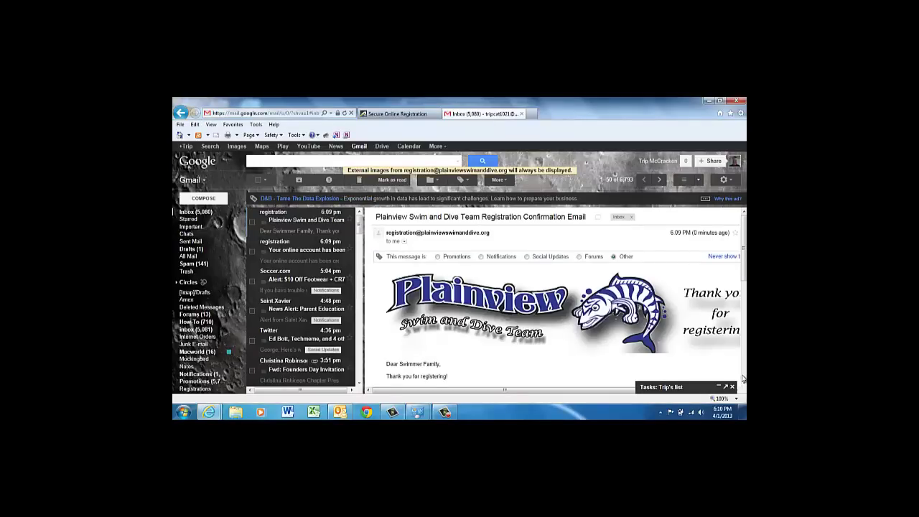
scroll(743, 385, "down", 3)
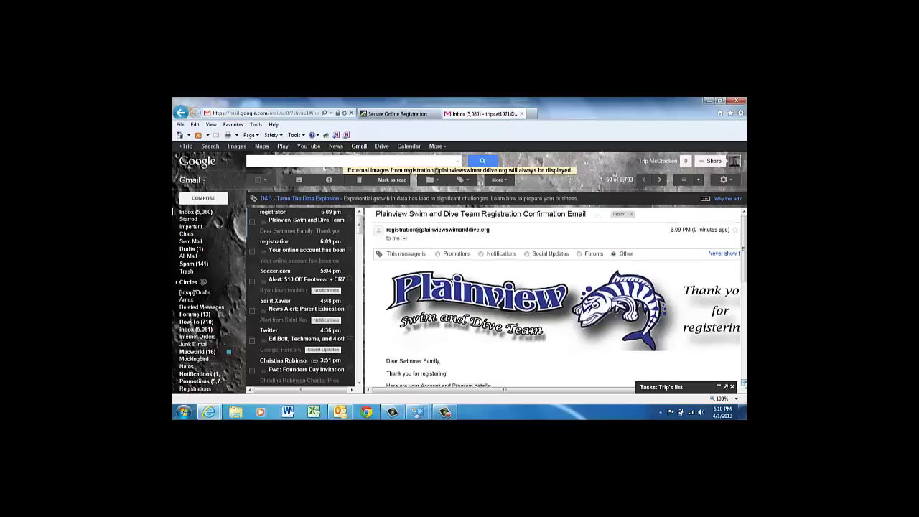
scroll(743, 386, "down", 5)
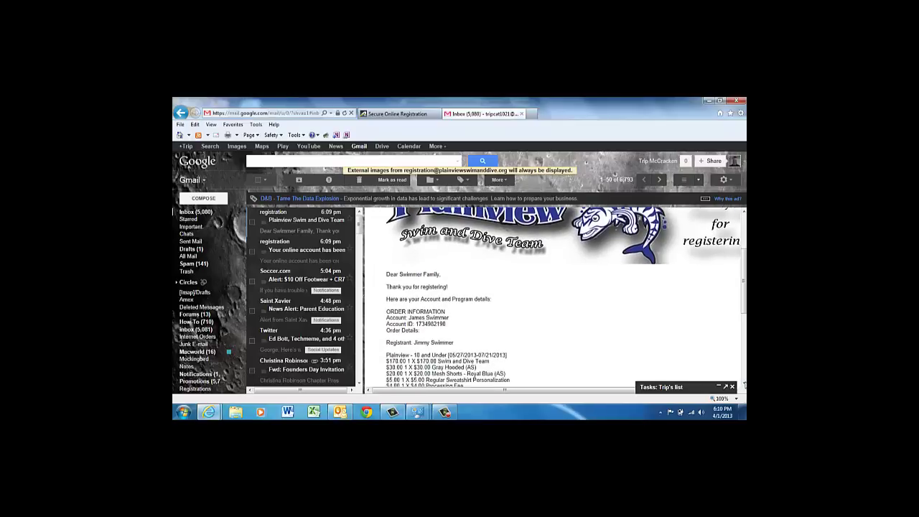
scroll(744, 385, "down", 2)
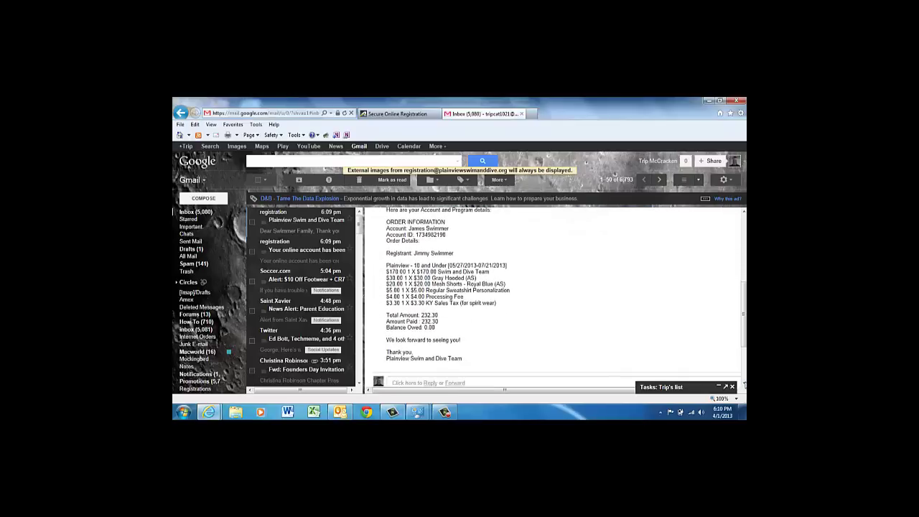
scroll(743, 386, "down", 1)
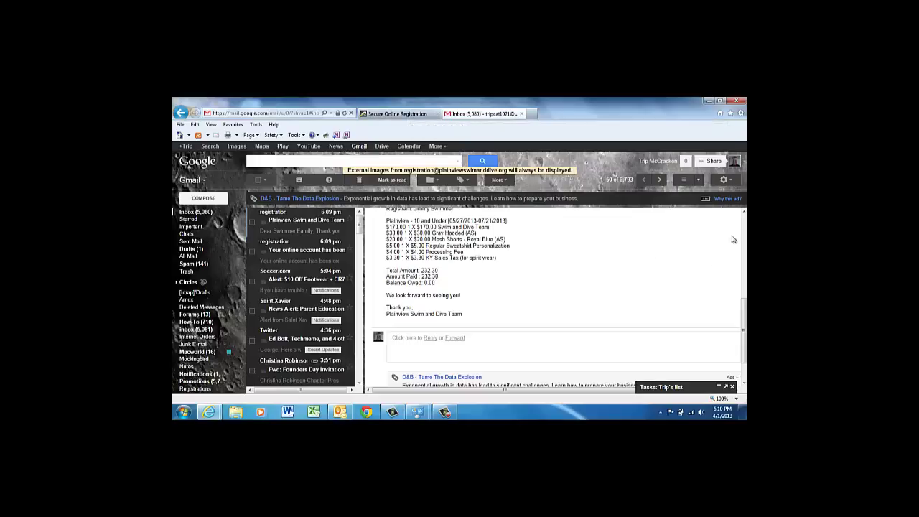
scroll(743, 229, "up", 3)
scroll(744, 229, "up", 2)
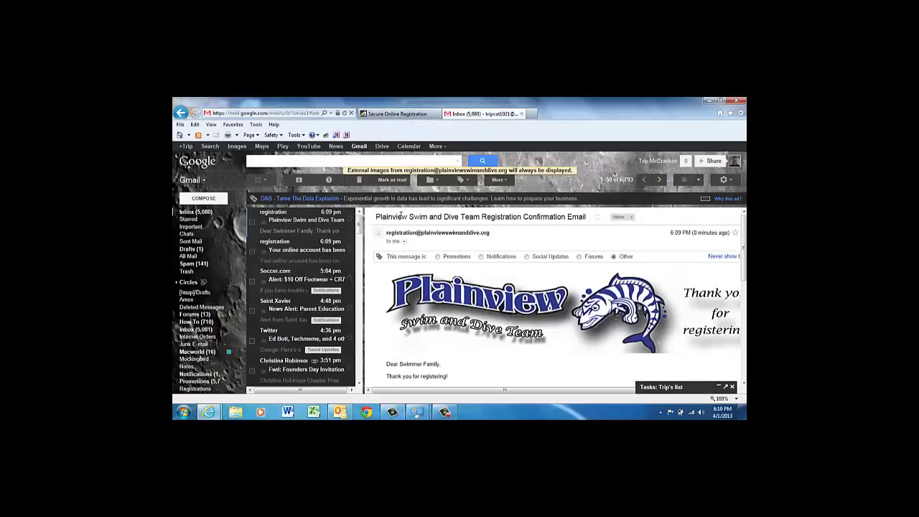
Step: Return to the Secure Online Registration tab and follow the team's home page link
left_click(403, 117)
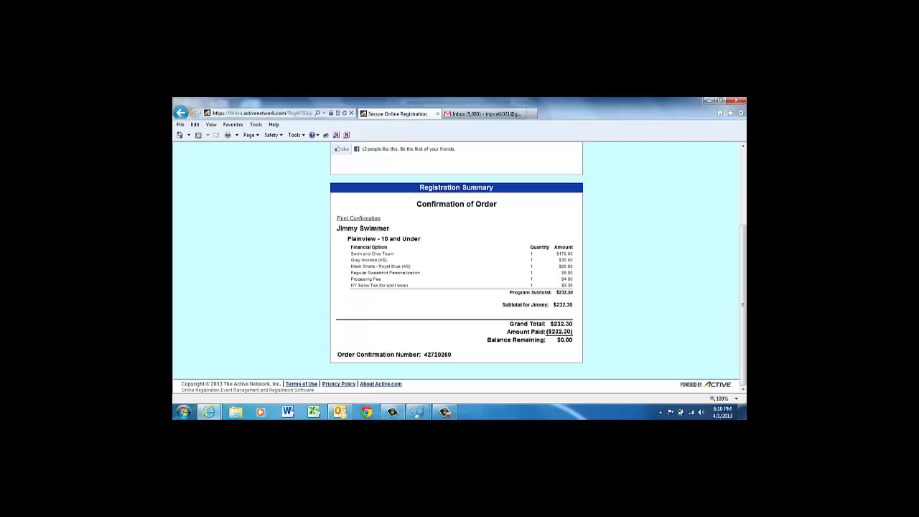
scroll(743, 164, "up", 3)
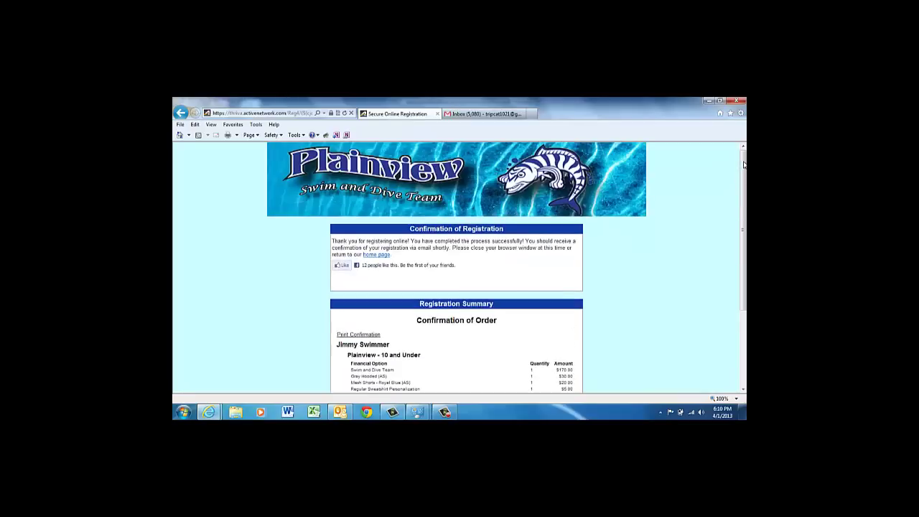
left_click(372, 255)
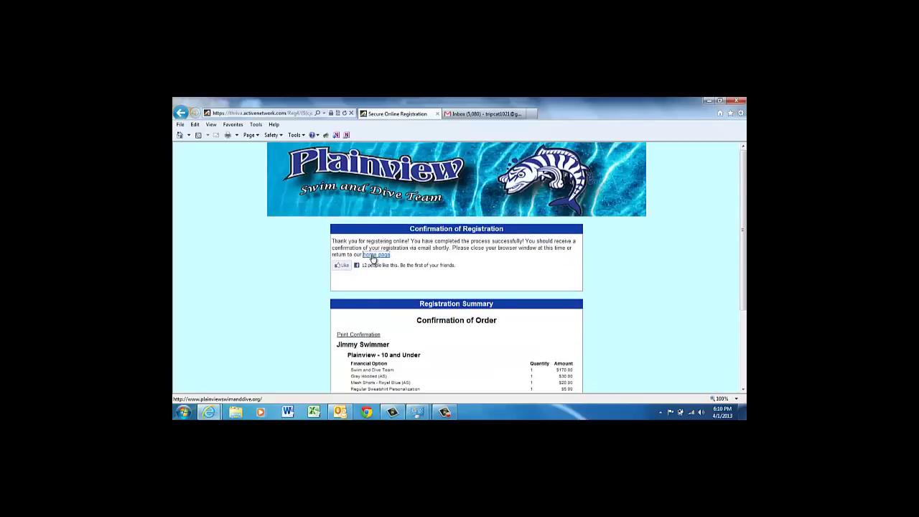